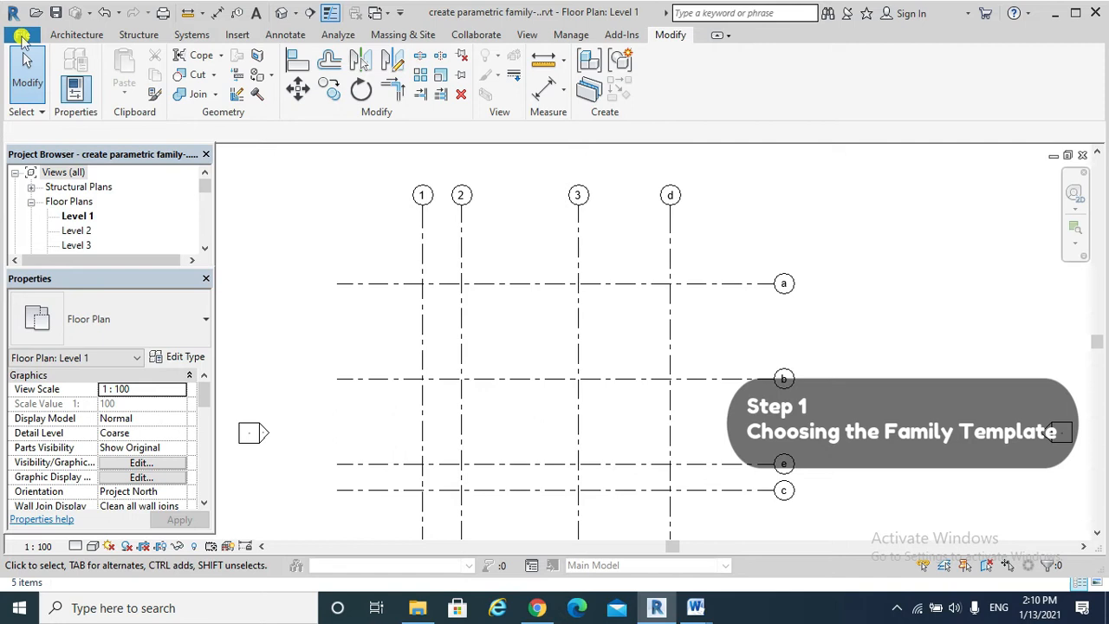
Create a new family from the Furniture.rft template.
click(23, 36)
mouse_move(52, 97)
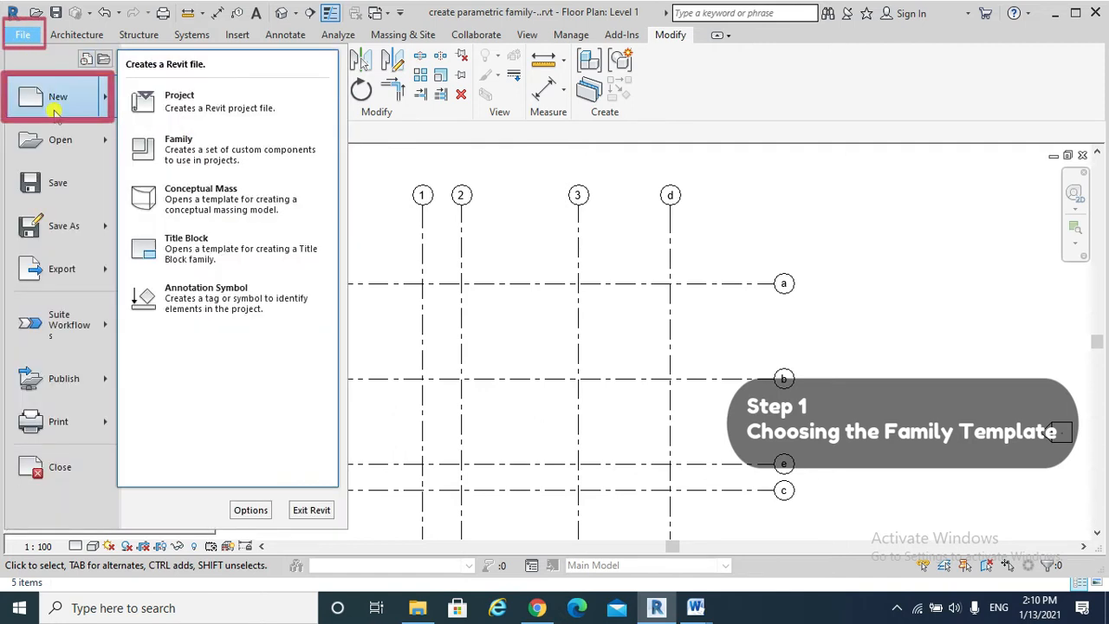
click(180, 147)
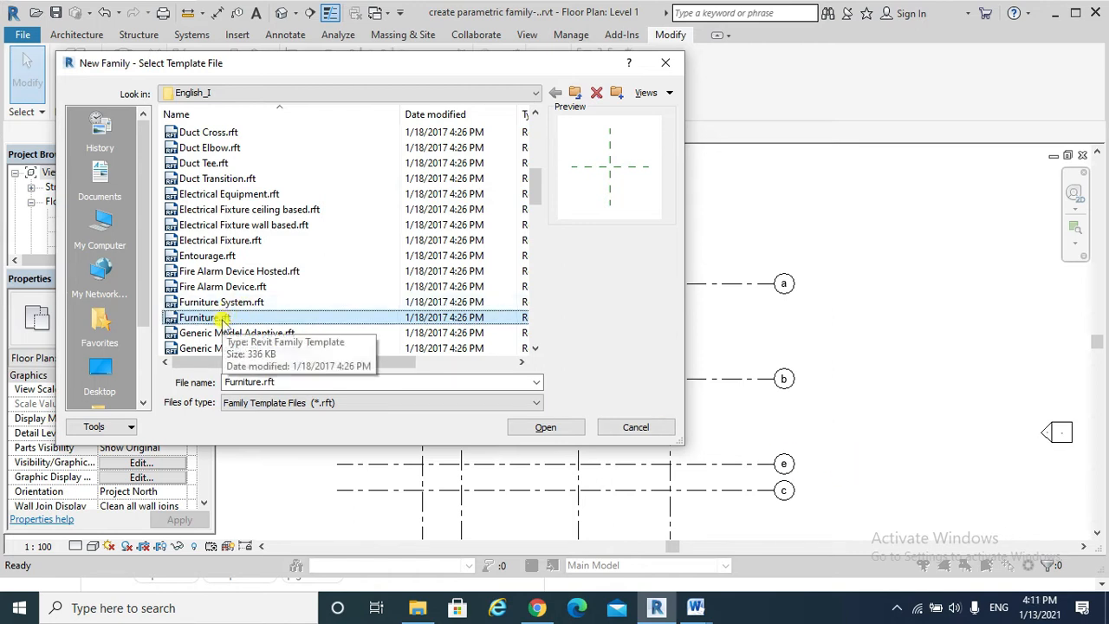
click(222, 318)
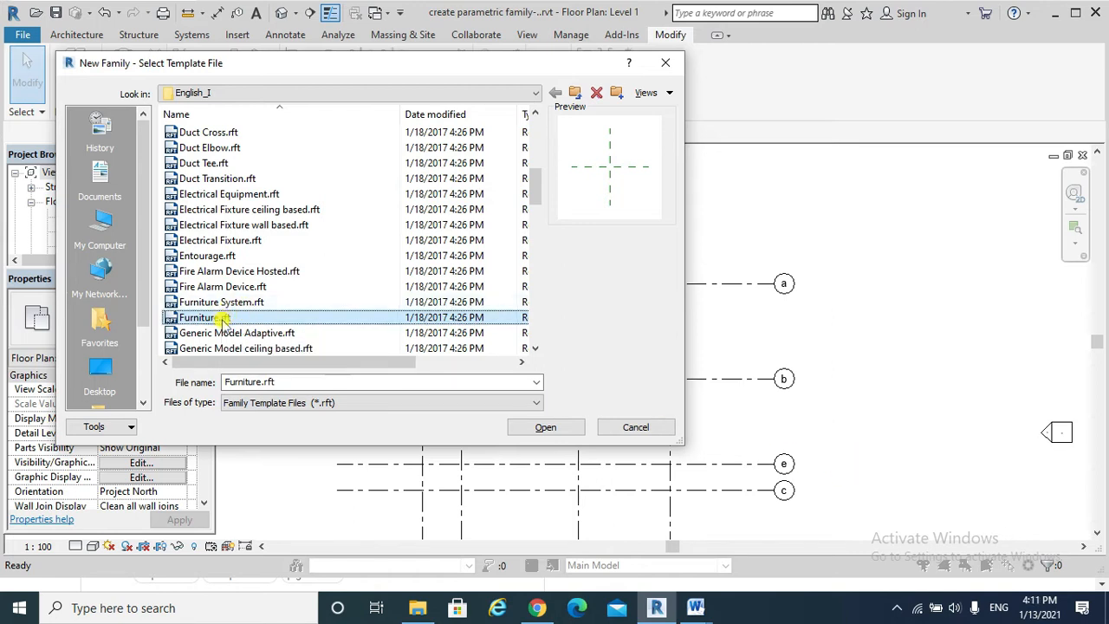
click(547, 428)
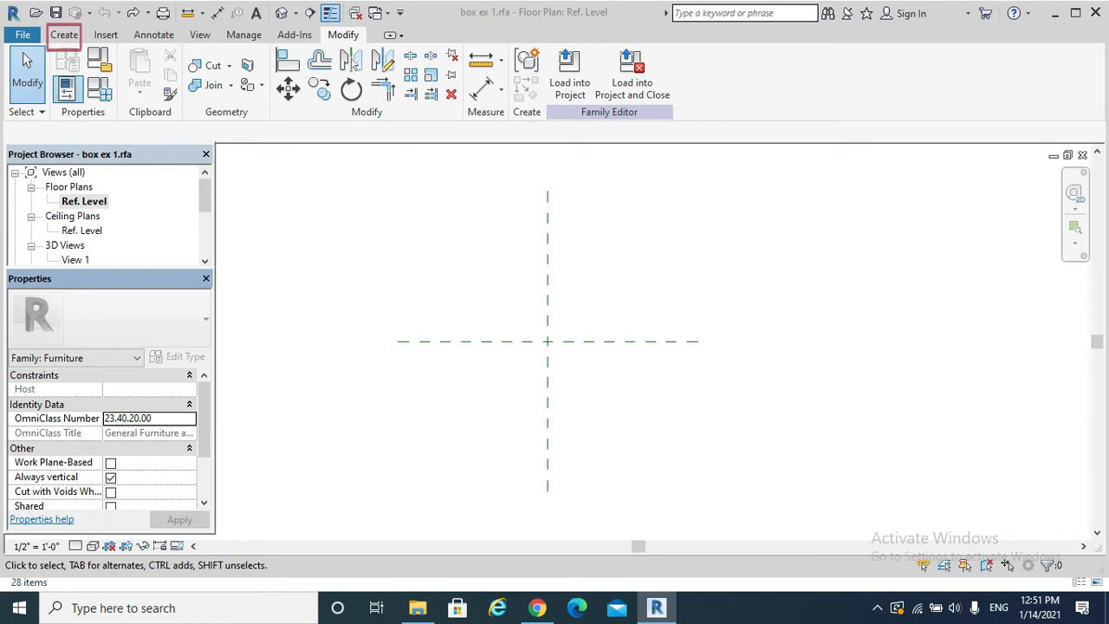
Draw two vertical and two horizontal reference planes in the Ref. Level plan, one on each side of the center planes.
click(64, 35)
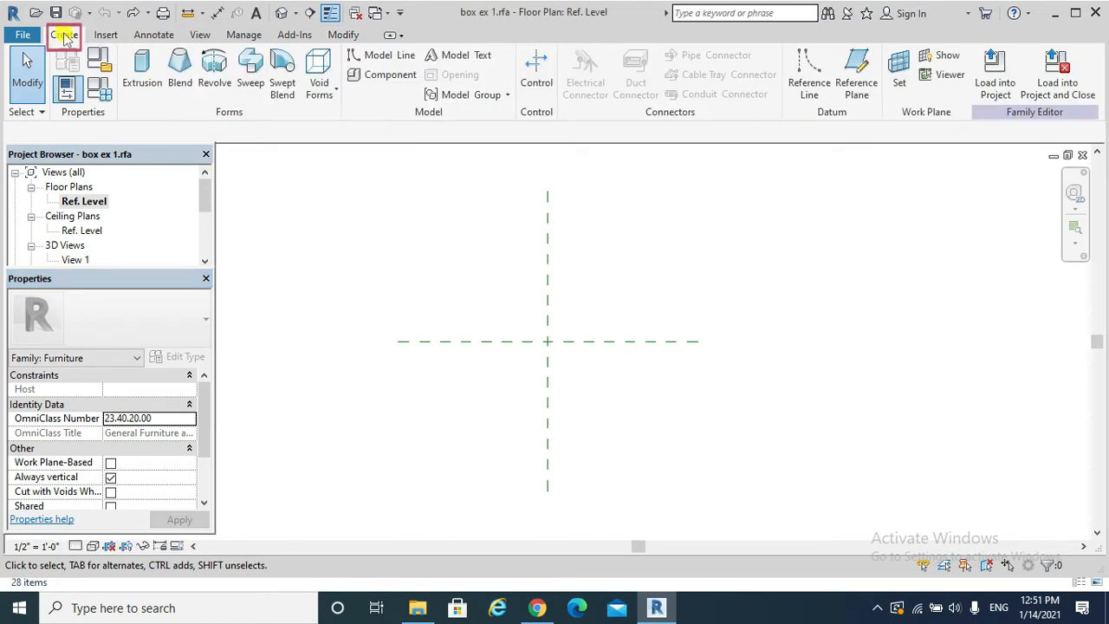
click(858, 82)
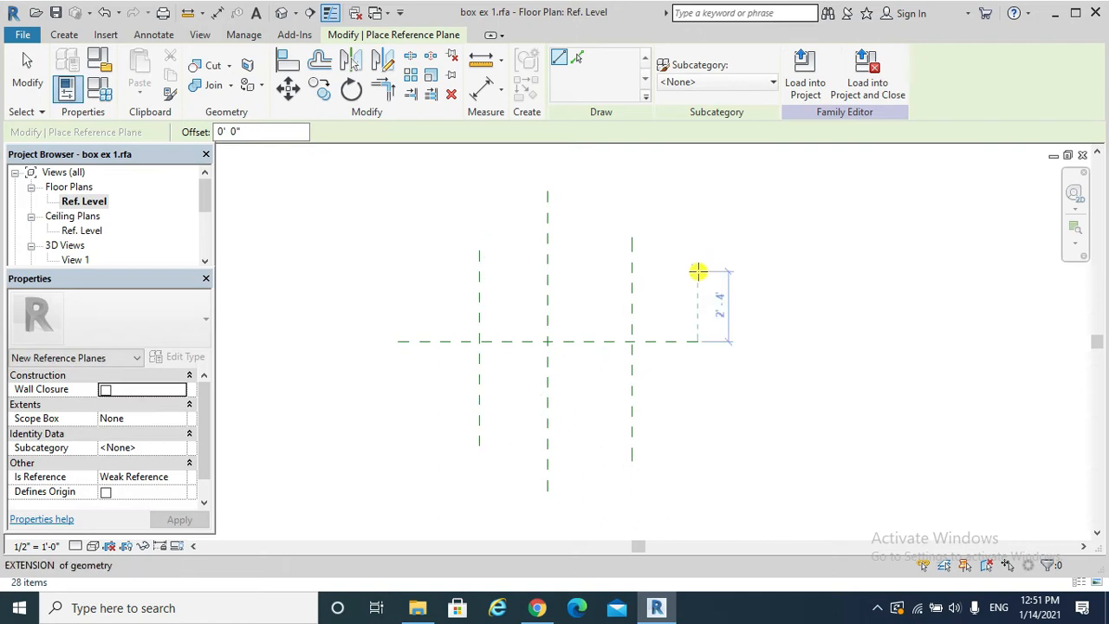
click(698, 272)
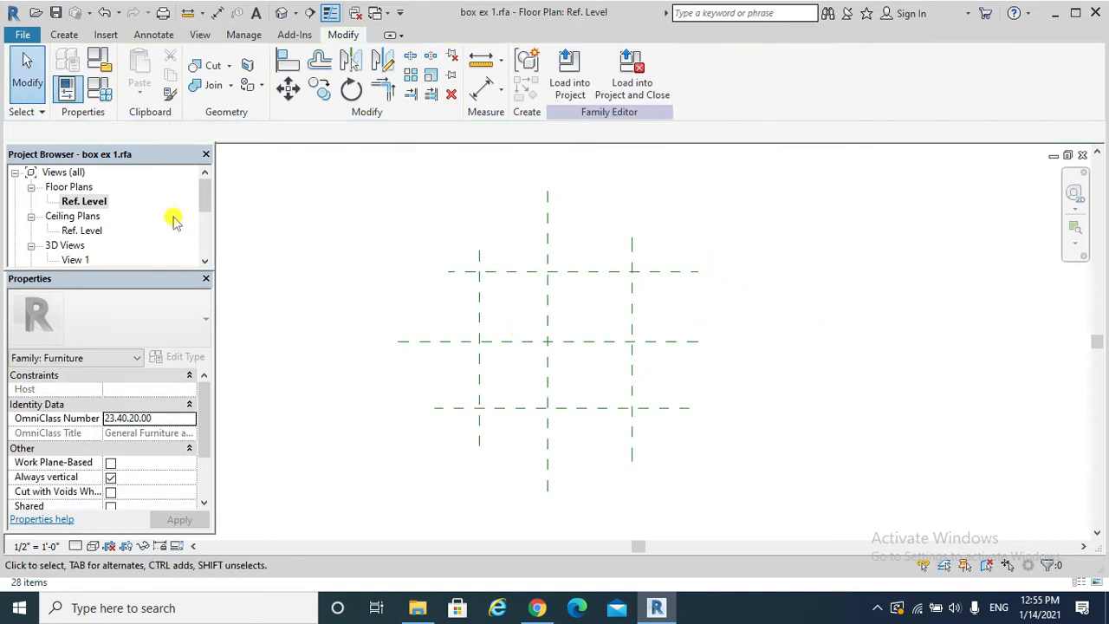
Open the Back elevation and draw a horizontal reference plane above the Ref. Level, crossing the vertical planes.
drag(202, 193, 203, 218)
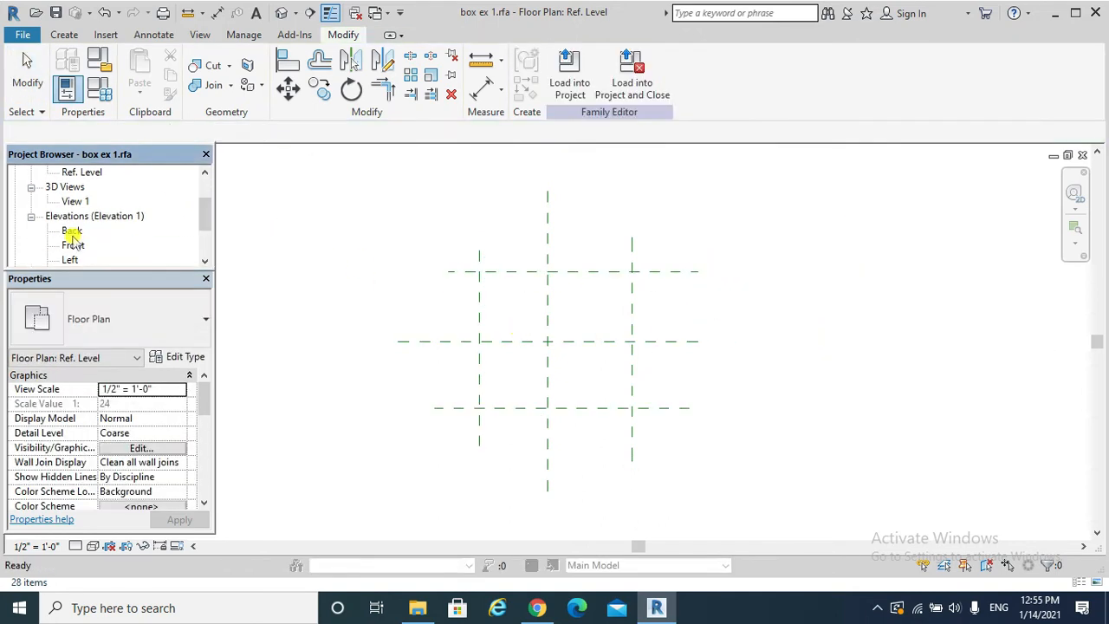
double_click(72, 232)
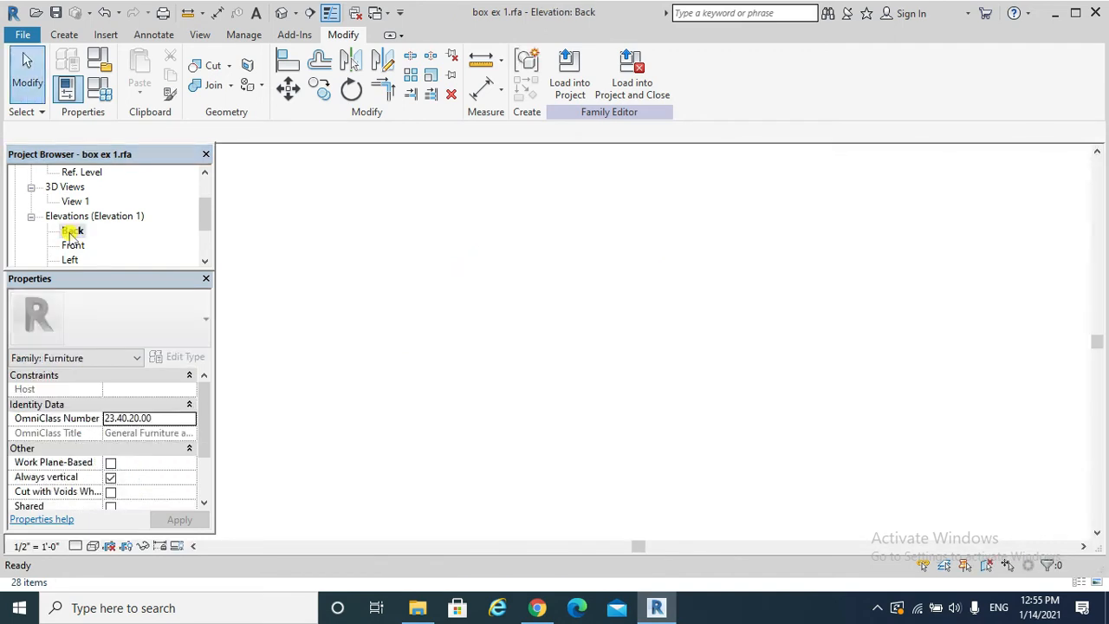
click(63, 36)
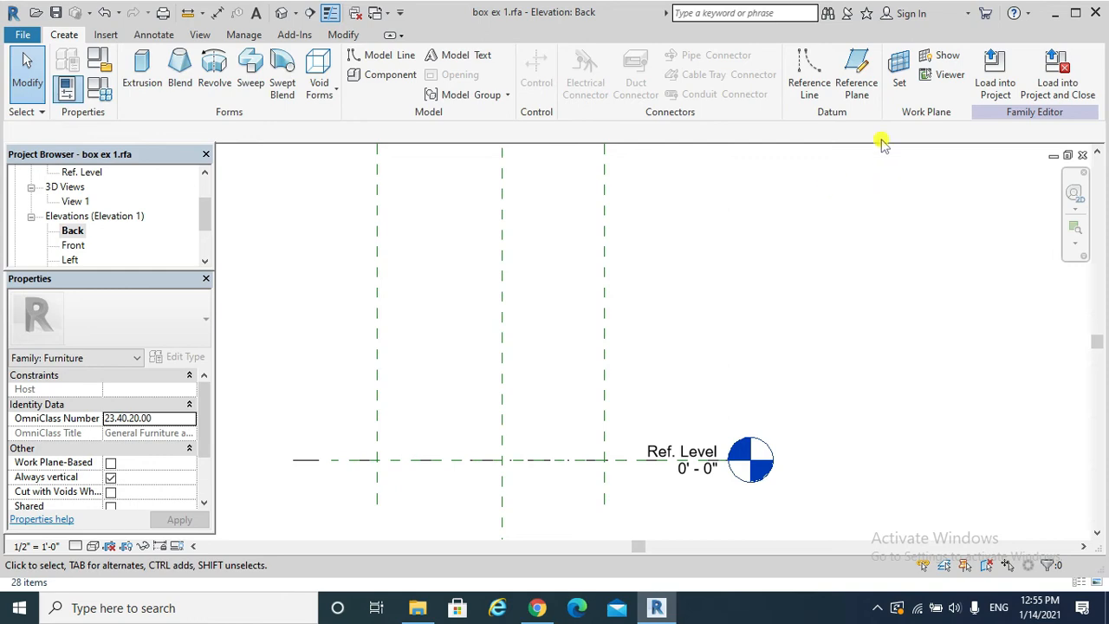
click(860, 86)
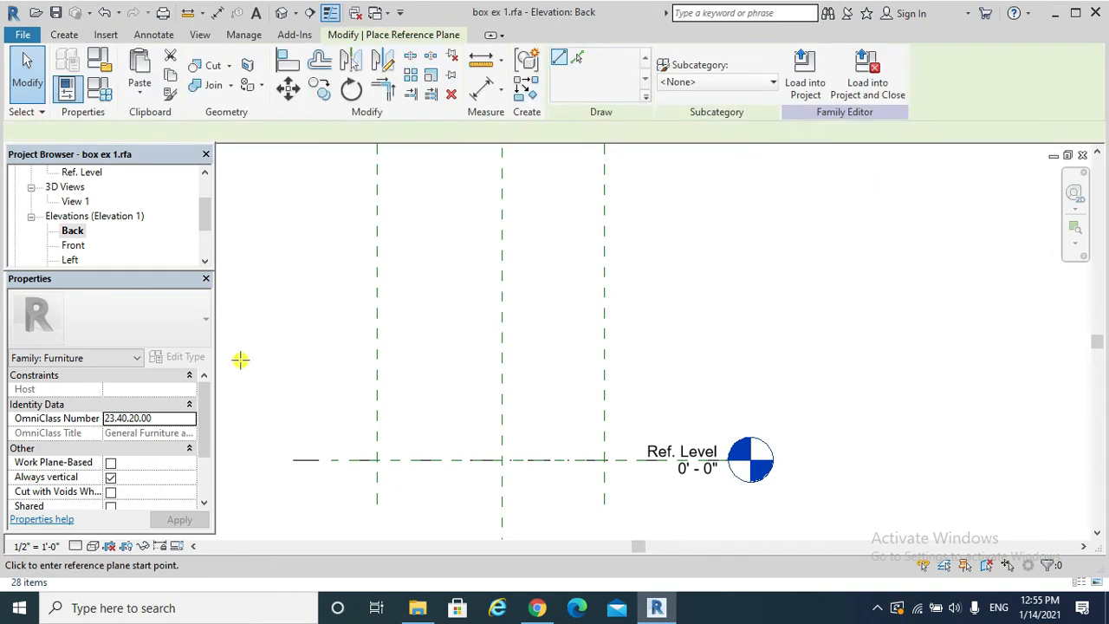
click(297, 330)
click(749, 339)
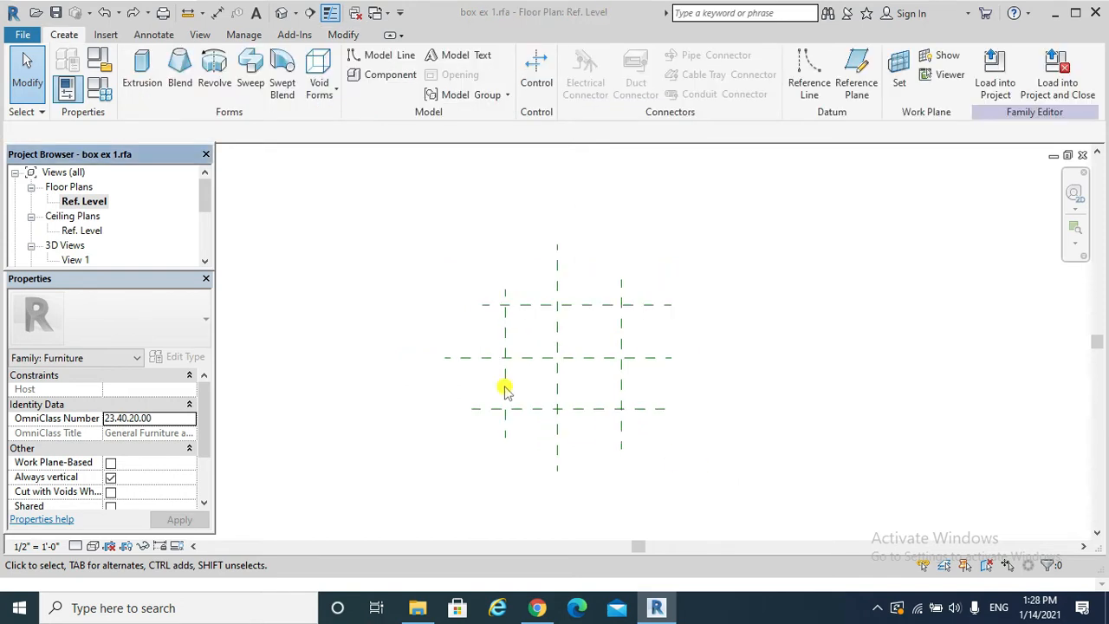
Place a continuous aligned dimension across the three vertical reference planes in the Ref. Level plan, above the grid of planes.
click(343, 35)
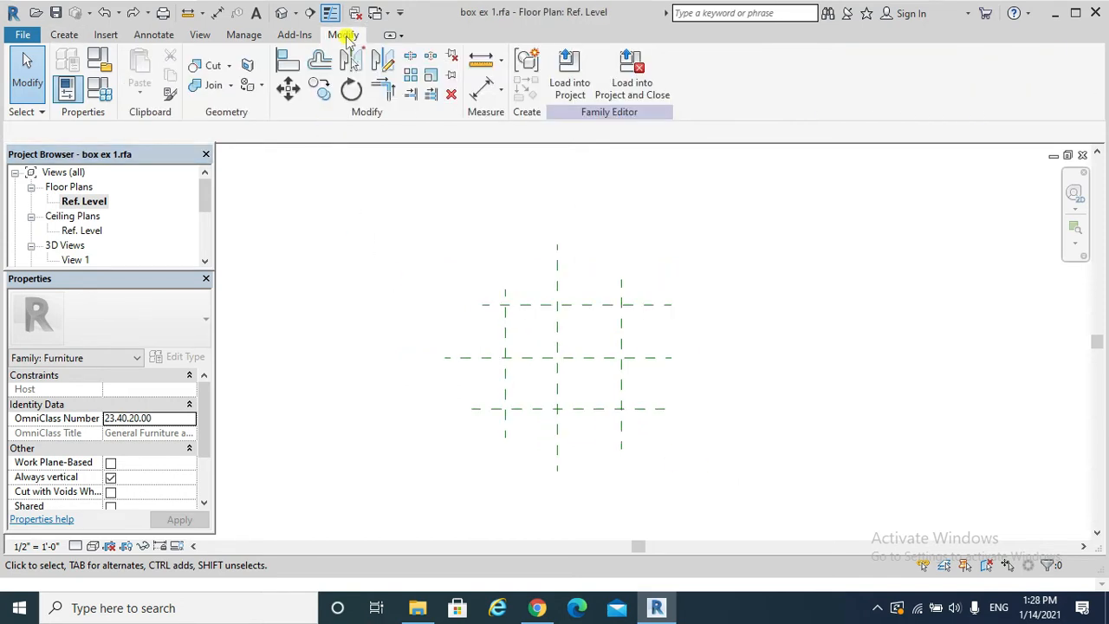
click(483, 97)
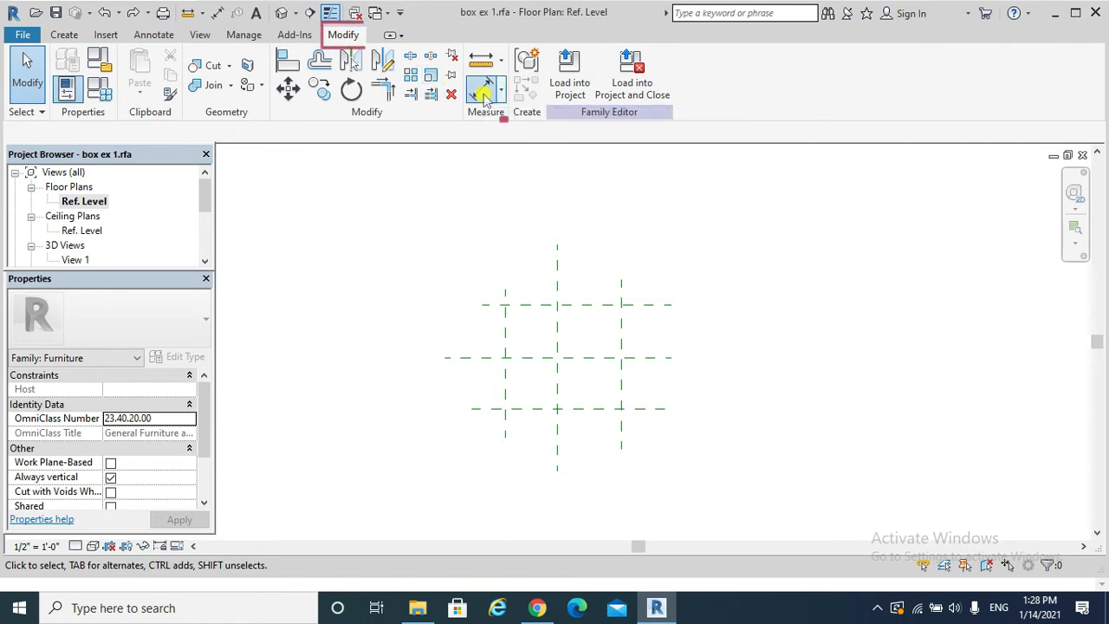
click(572, 325)
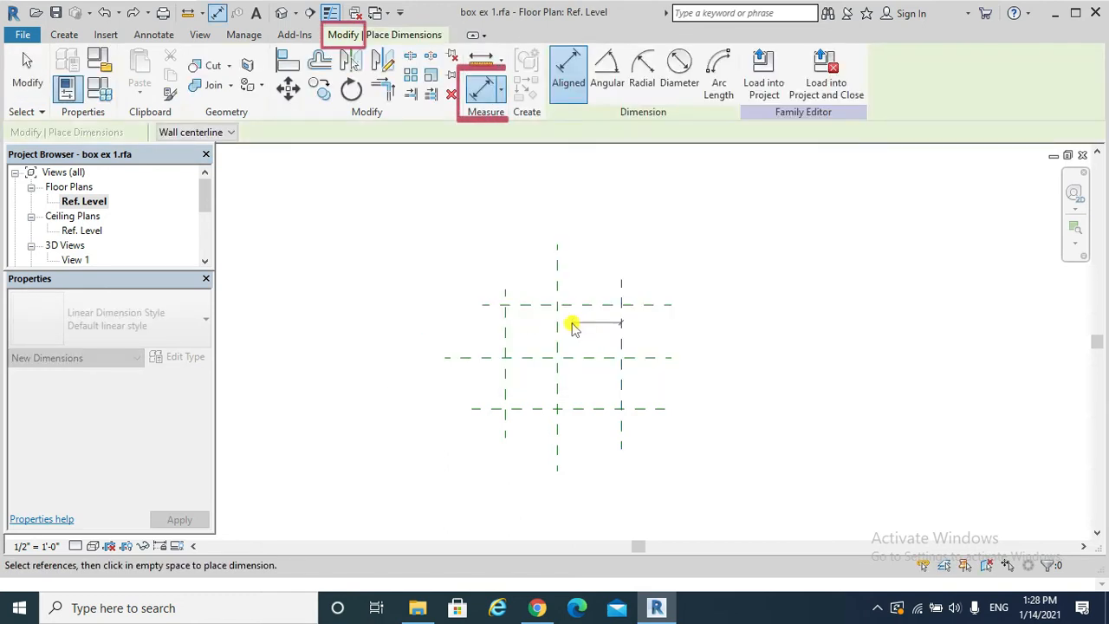
click(619, 319)
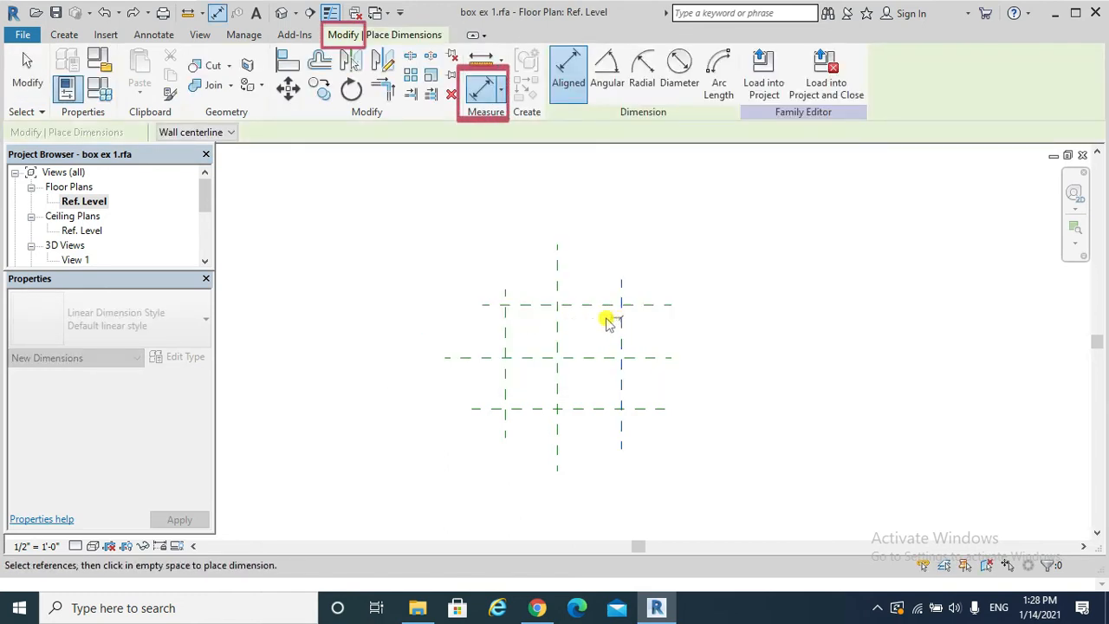
click(557, 320)
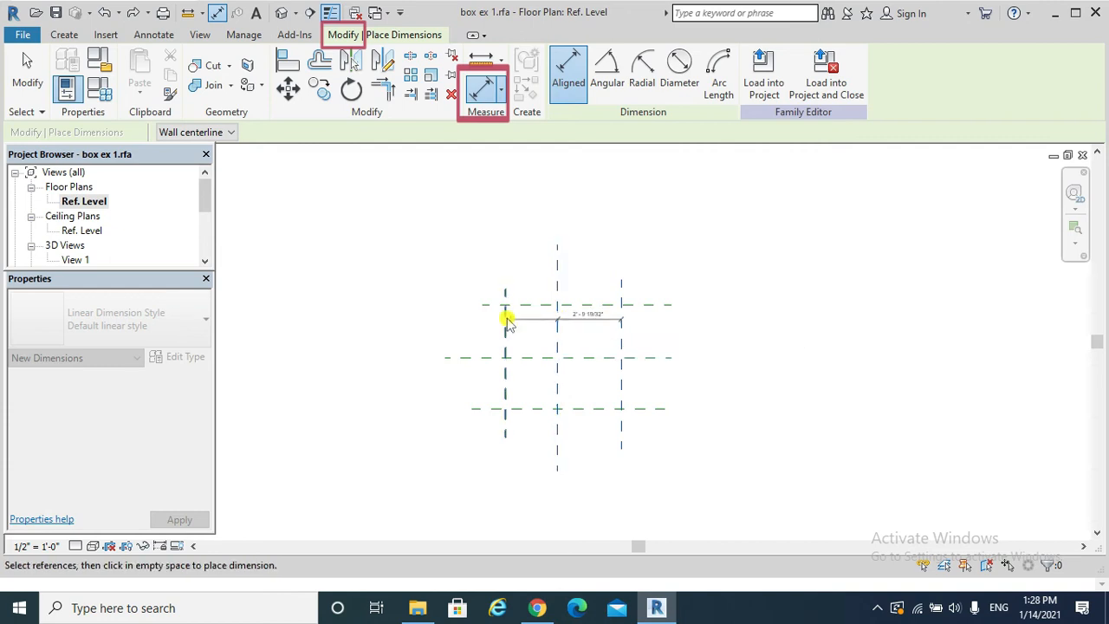
click(507, 313)
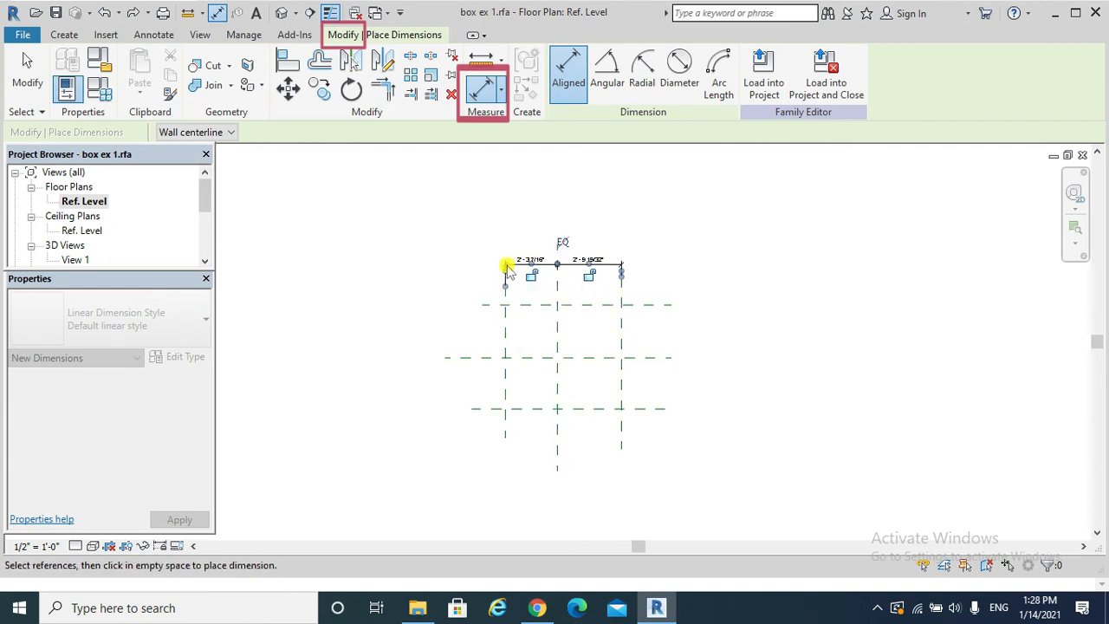
click(509, 268)
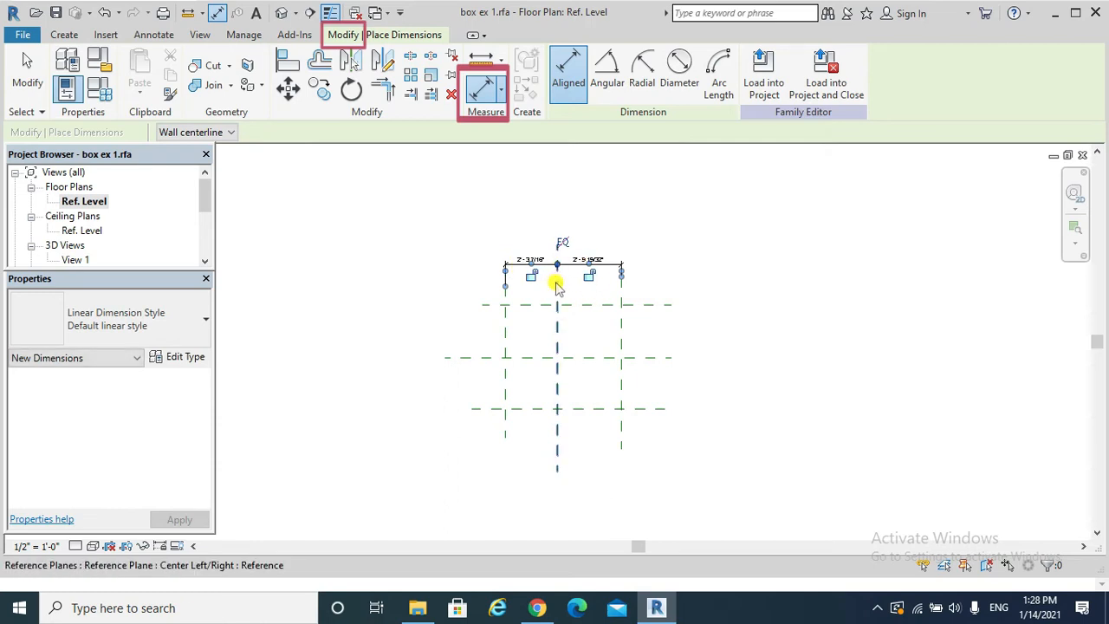
Set the project's length units to Meters with rounding to 2 decimal places.
click(244, 36)
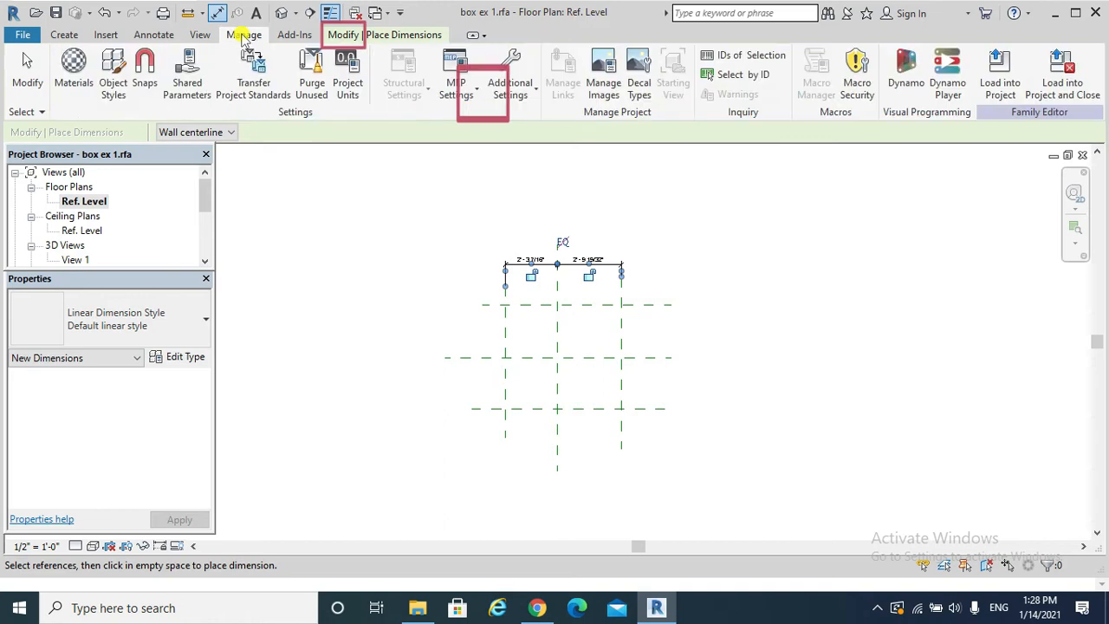
click(350, 91)
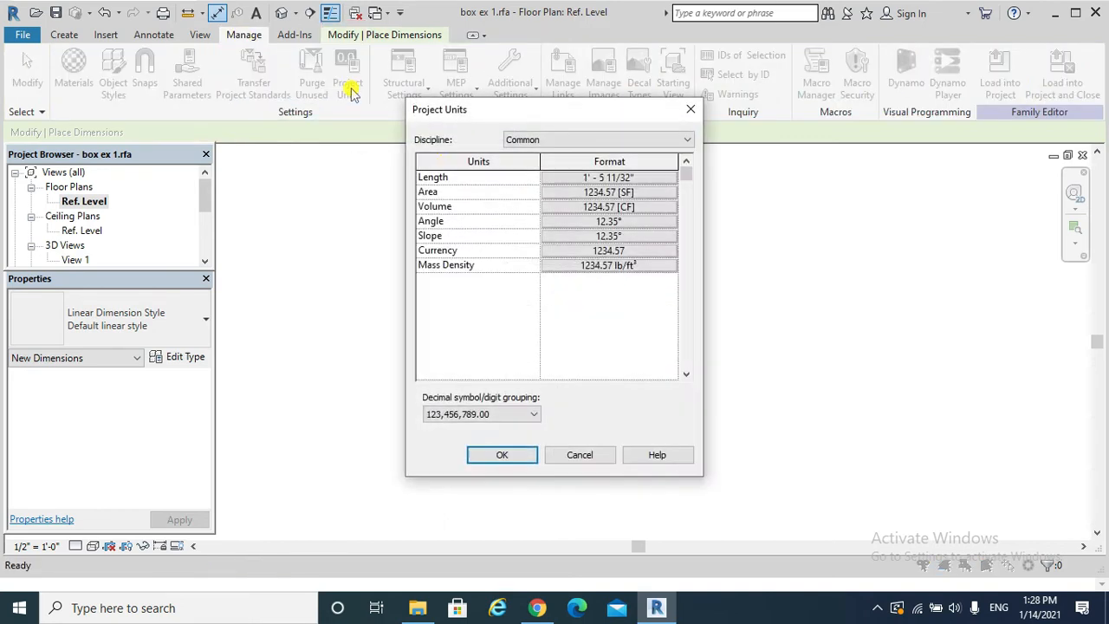
click(609, 177)
click(510, 175)
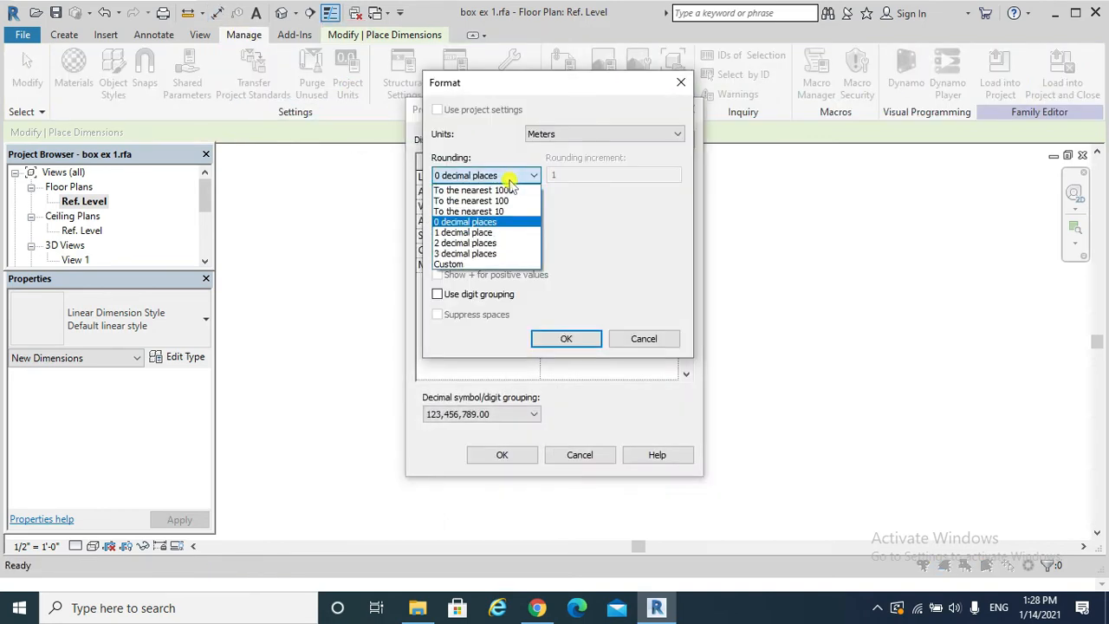
click(486, 243)
click(571, 339)
key(Return)
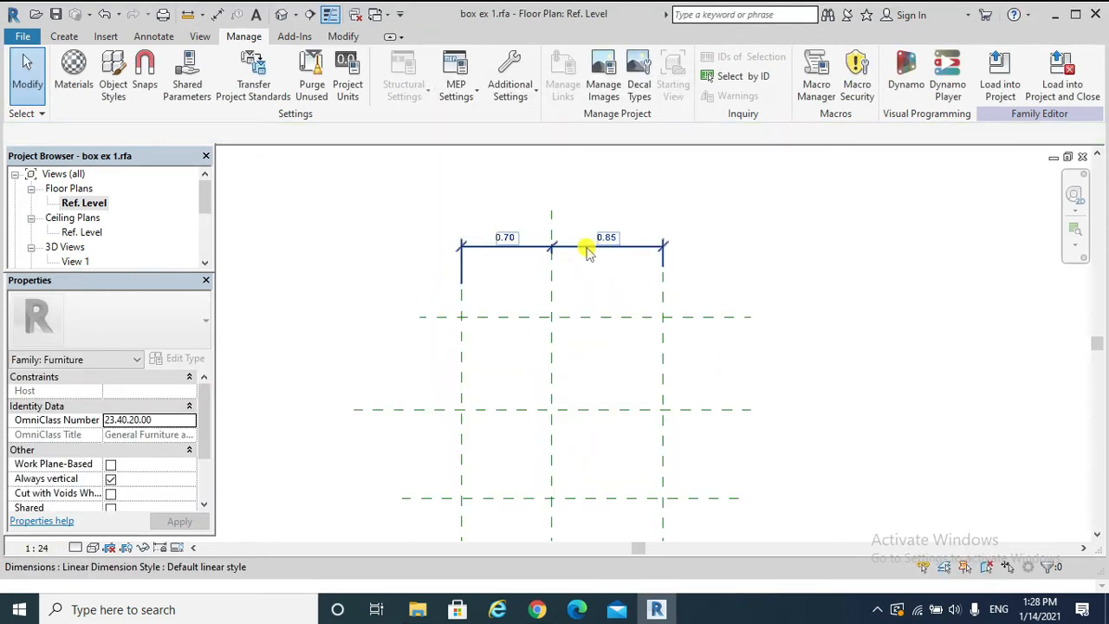
Apply the equality constraint to the dimension string across the three vertical reference planes.
click(587, 248)
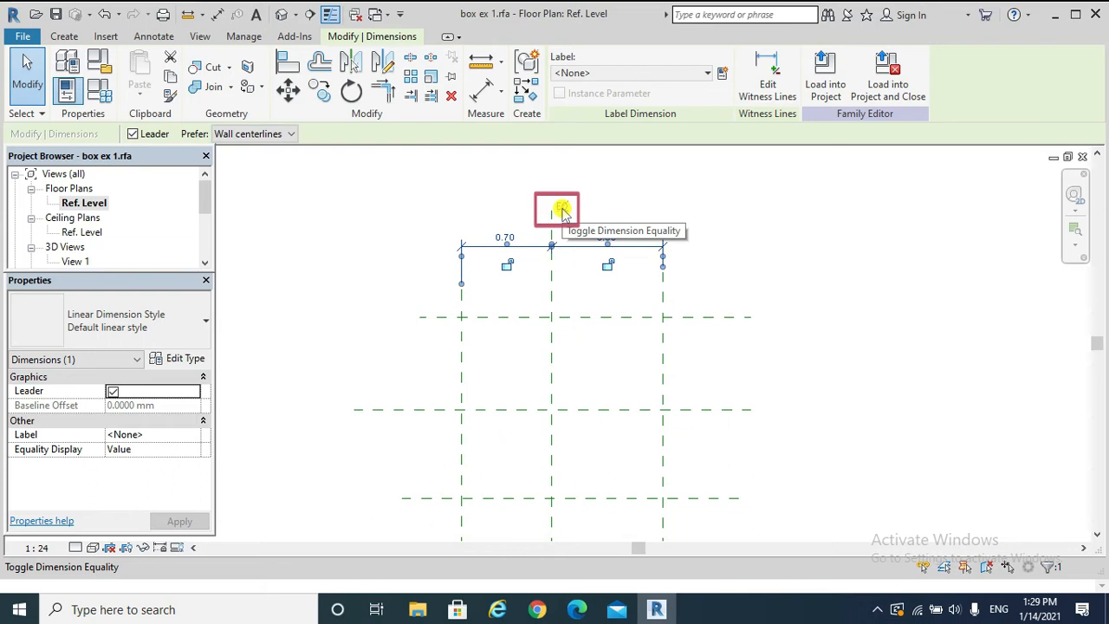
click(561, 209)
click(598, 326)
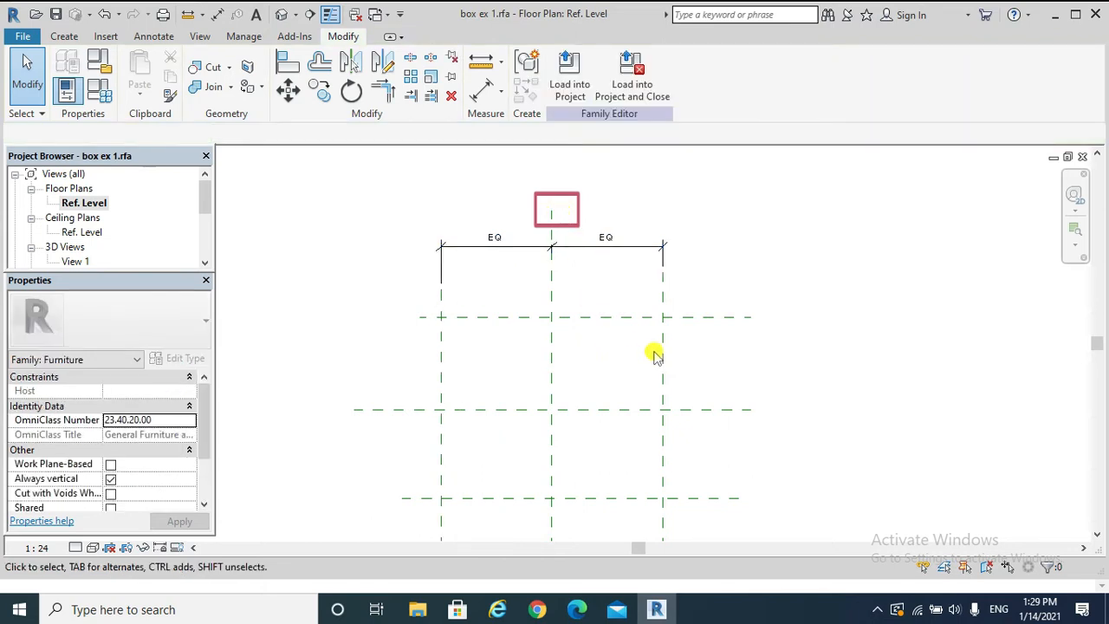
Set the distance from the center plane to the right vertical reference plane to 0.5 m.
click(663, 354)
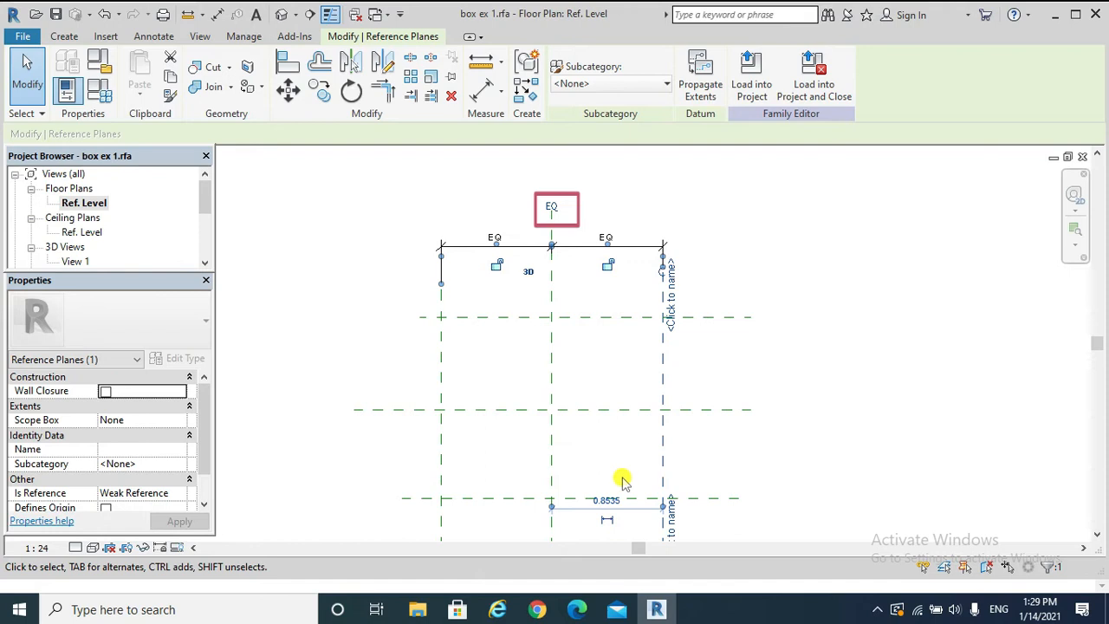
scroll(624, 459, down, 3)
click(611, 500)
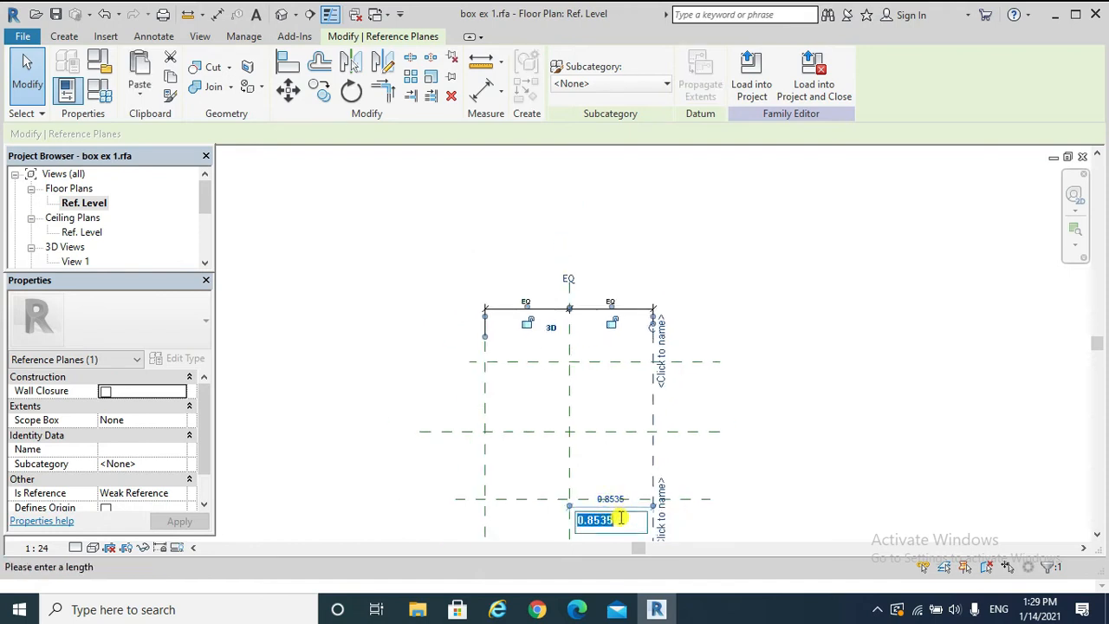
text(.5)
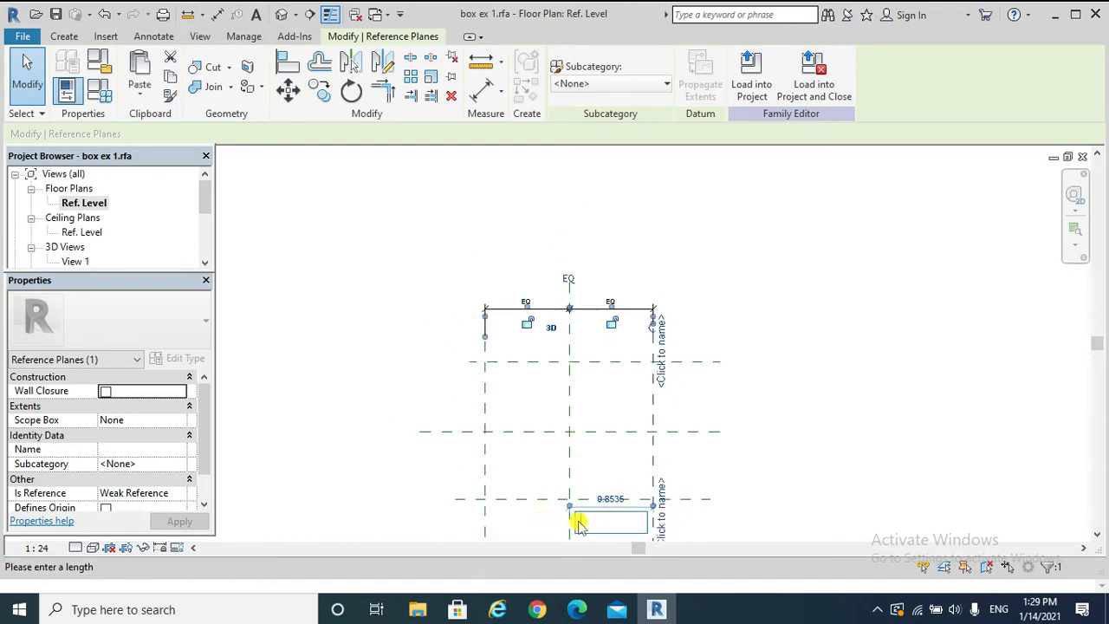
key(Return)
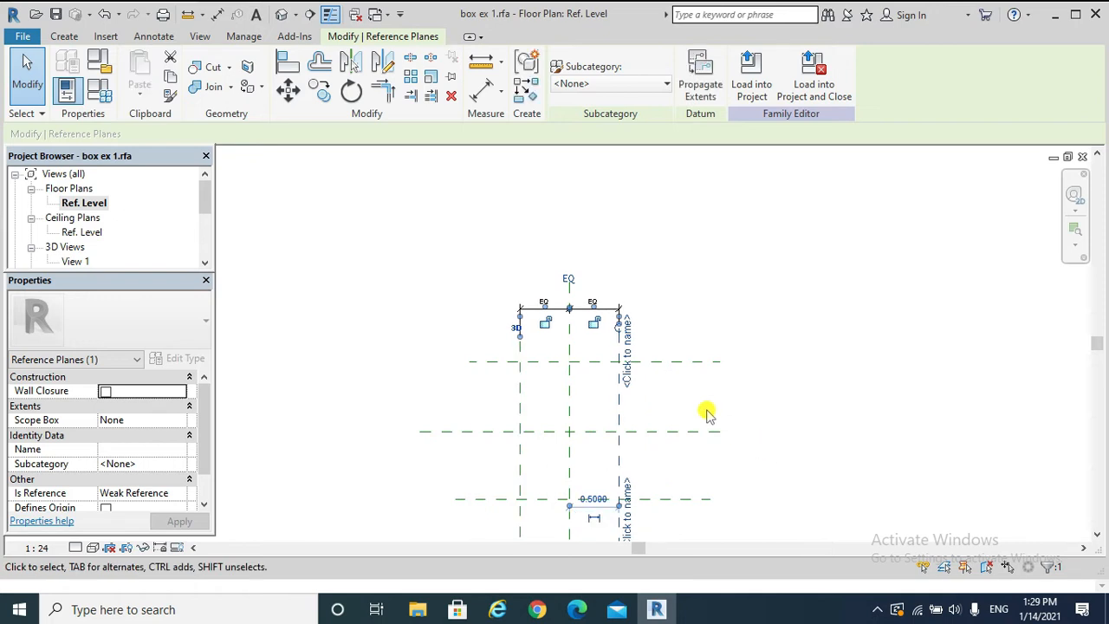
click(636, 395)
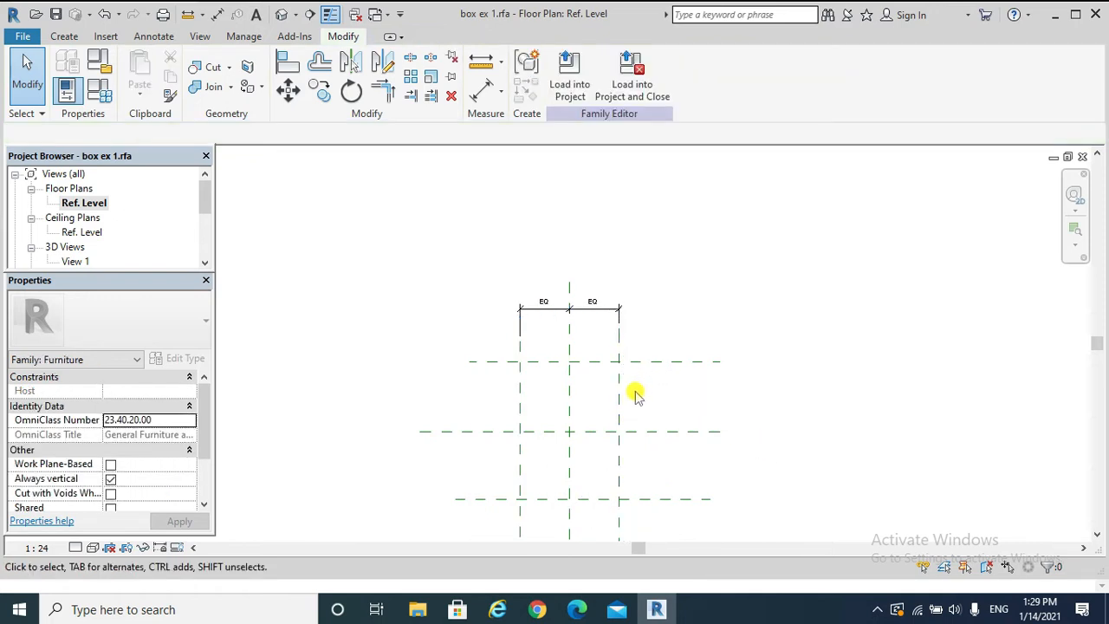
Add an overall aligned dimension between the two outer vertical reference planes, placed above the equality dimension.
click(482, 91)
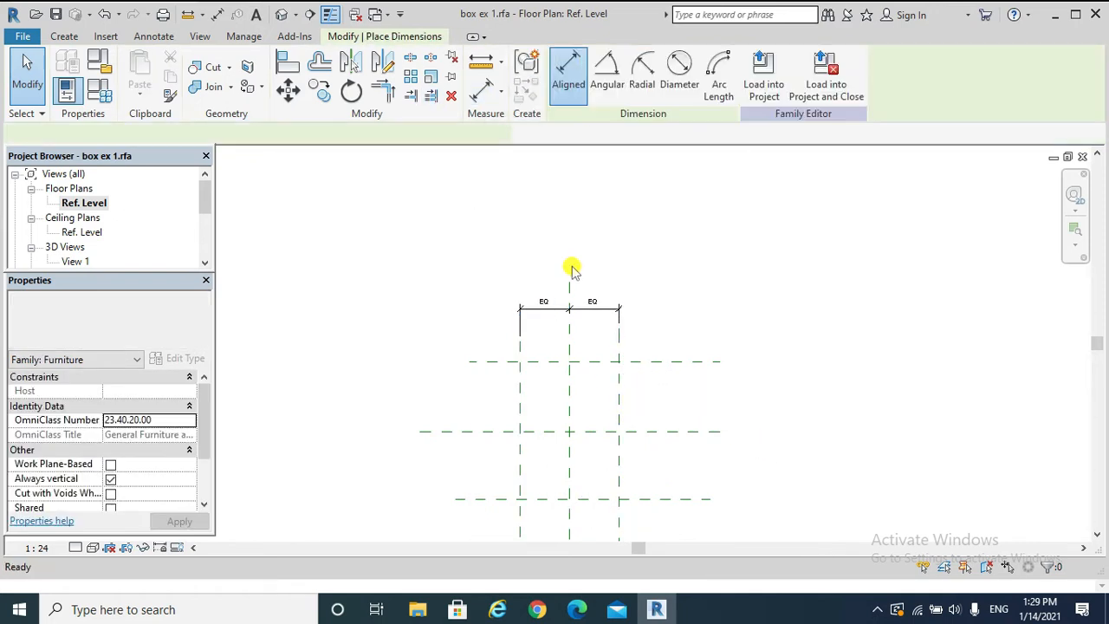
click(618, 380)
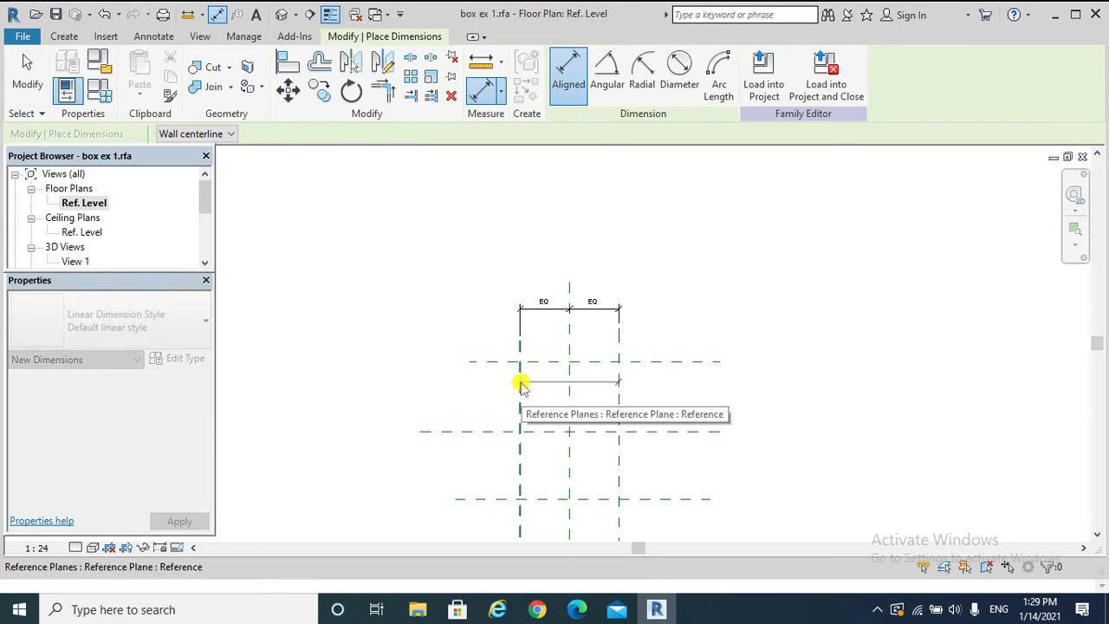
click(521, 384)
click(561, 275)
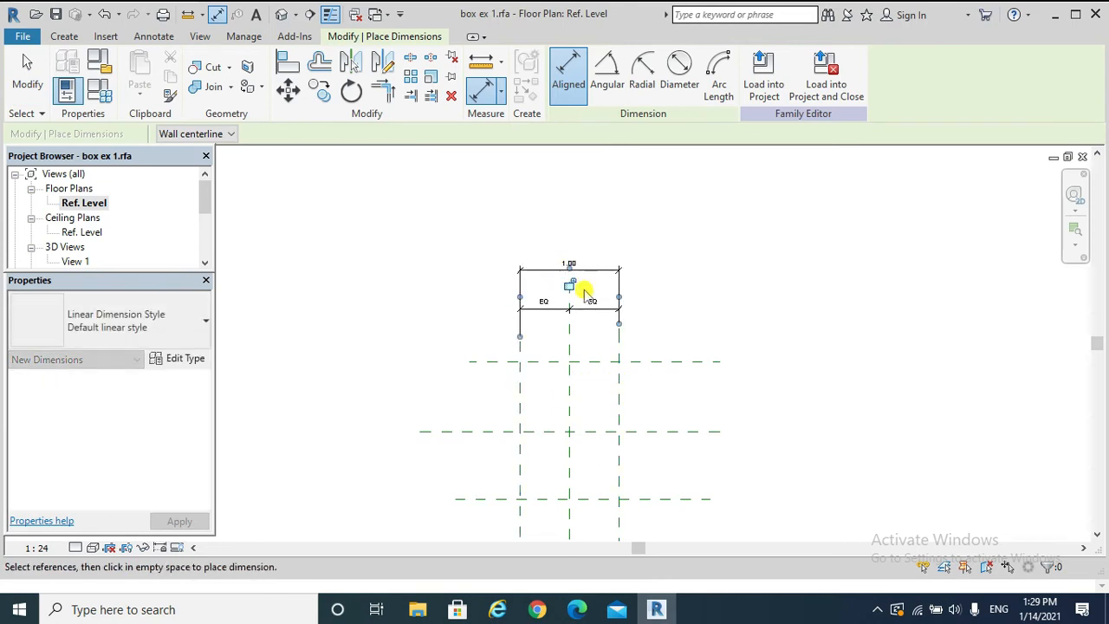
key(Escape)
key(Escape)
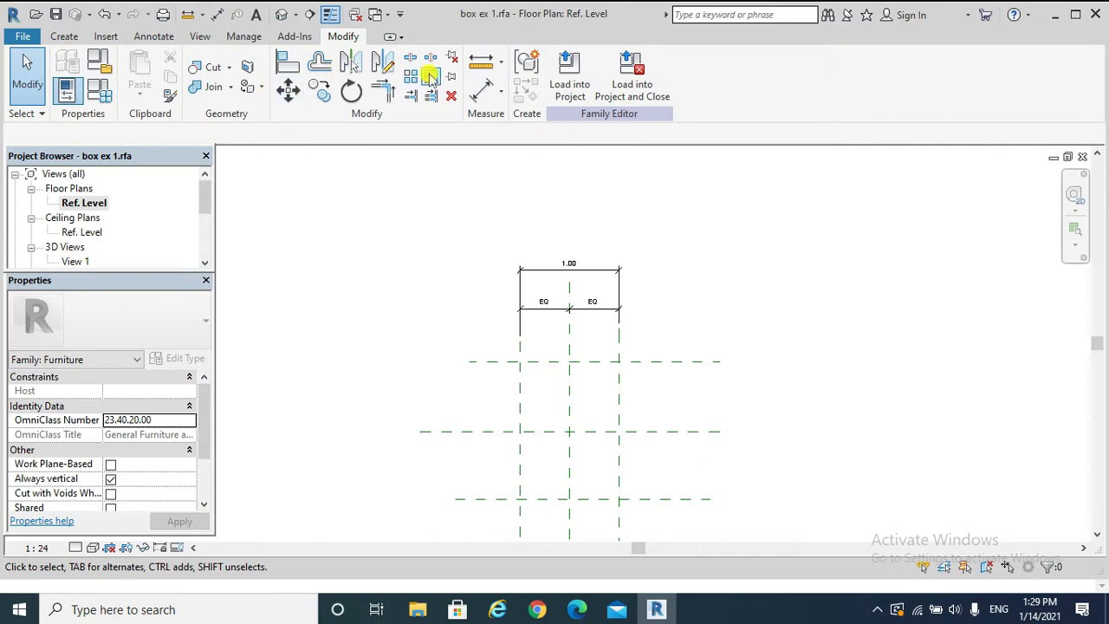
Add a continuous aligned dimension string across the three horizontal reference planes, placed beyond the outer vertical plane.
click(479, 91)
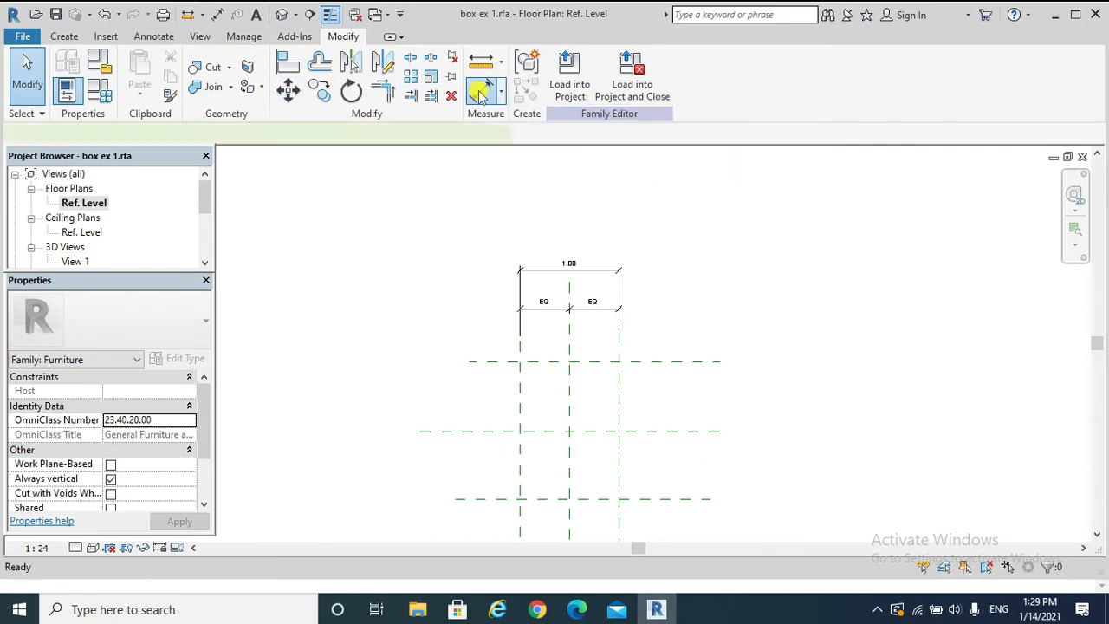
click(658, 362)
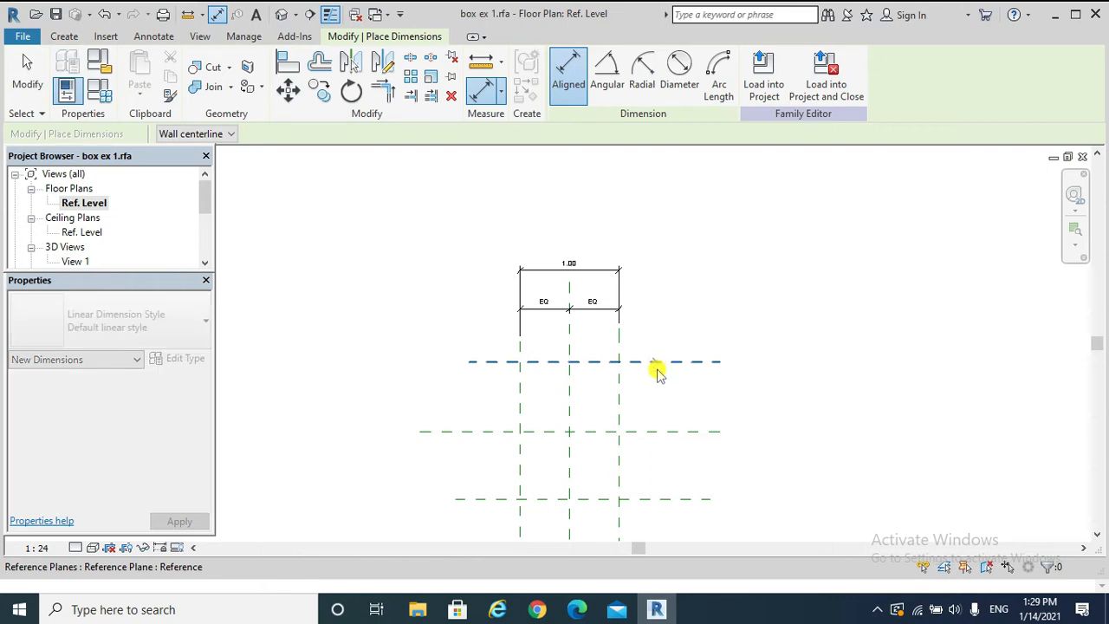
click(661, 432)
click(652, 499)
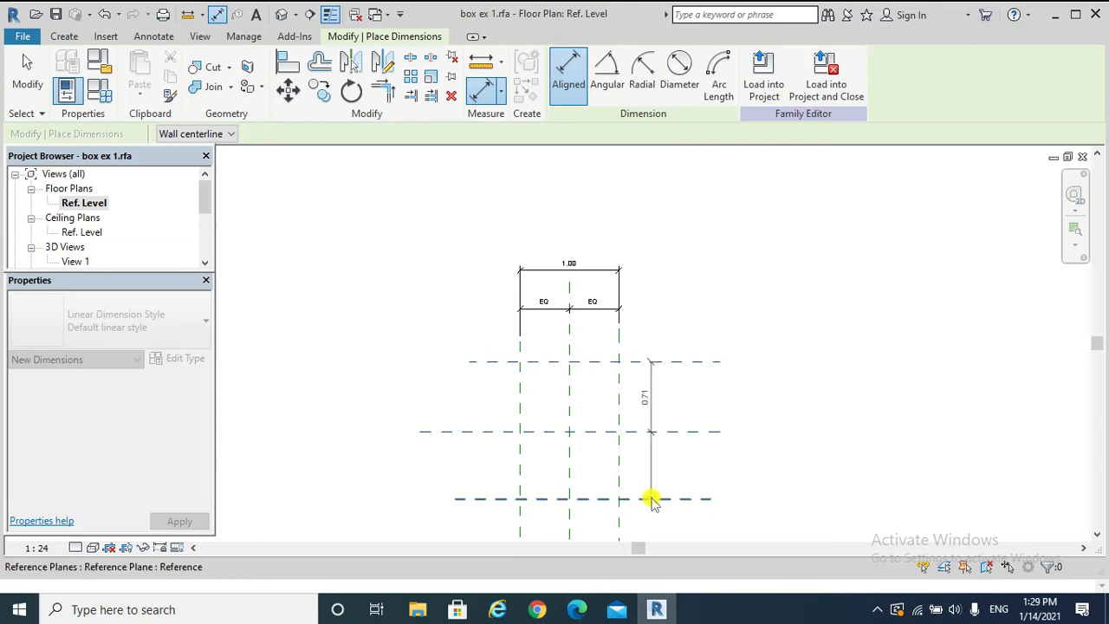
click(651, 499)
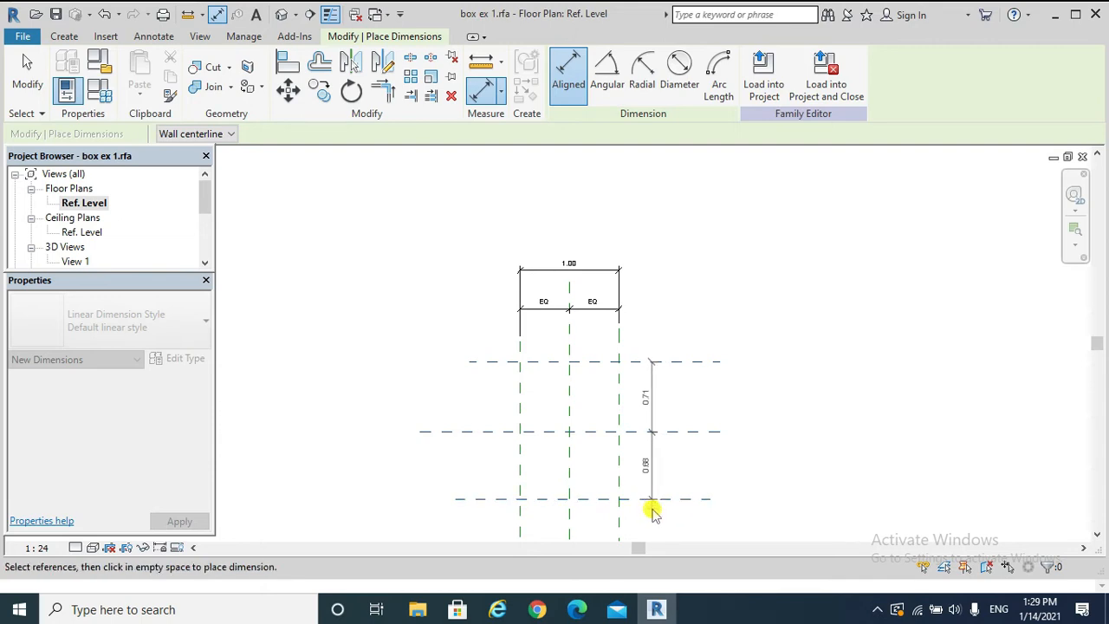
click(655, 517)
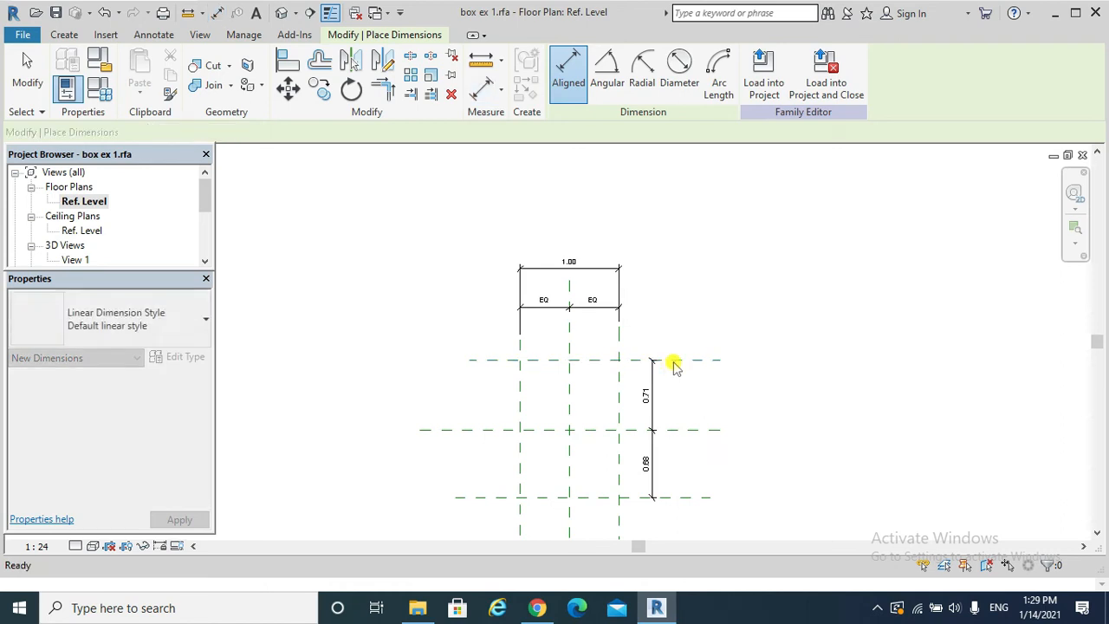
key(Escape)
Set the distance from the center plane to the upper horizontal reference plane to 1 m.
click(674, 360)
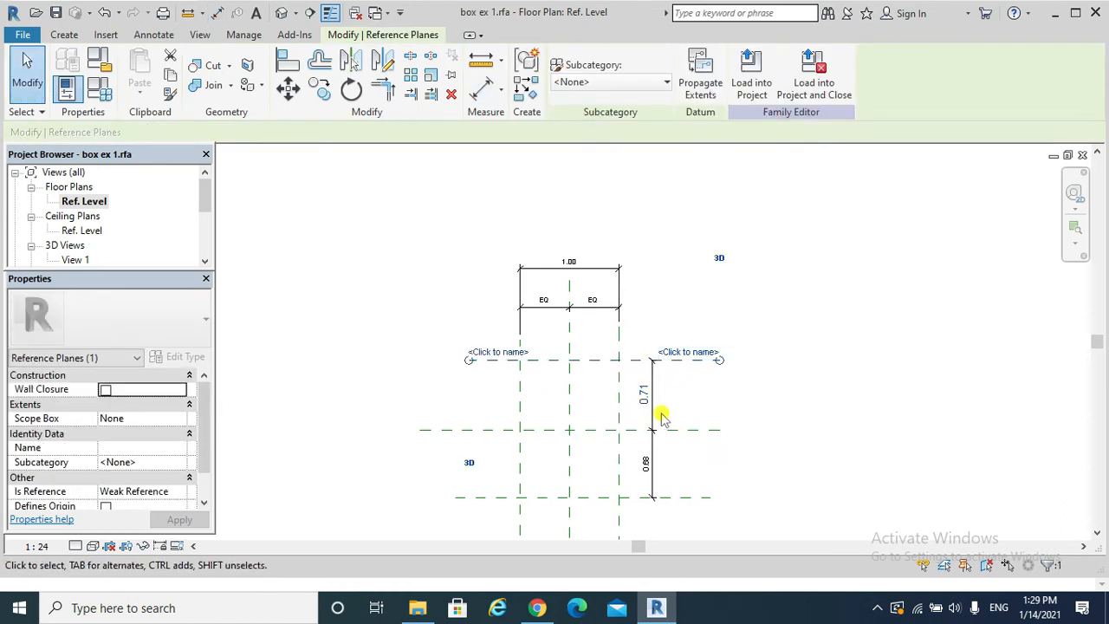
click(647, 397)
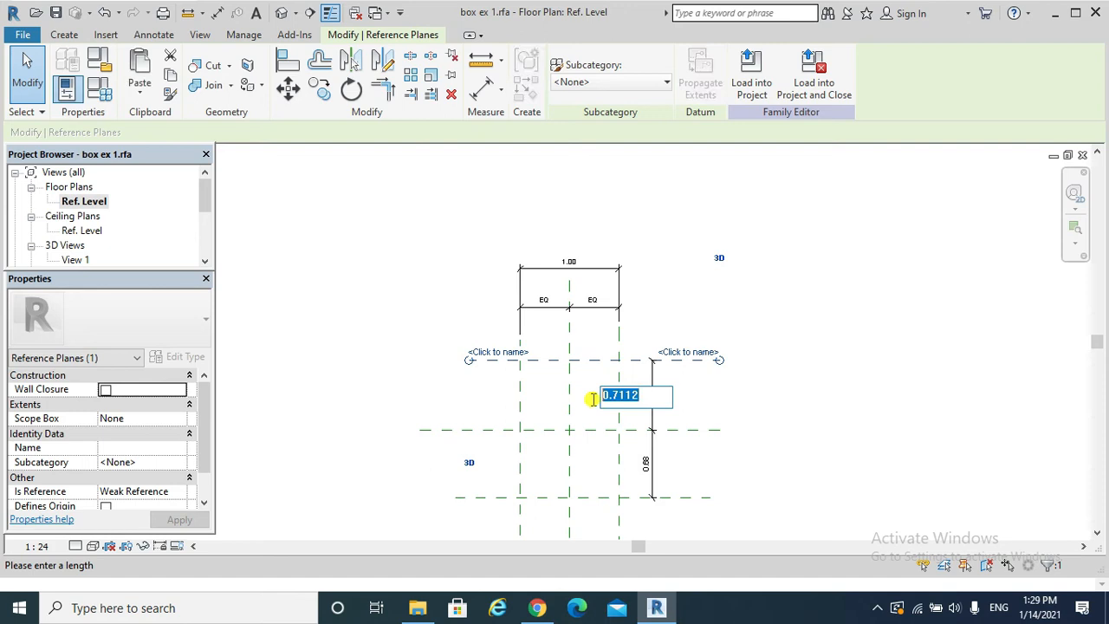
text(1)
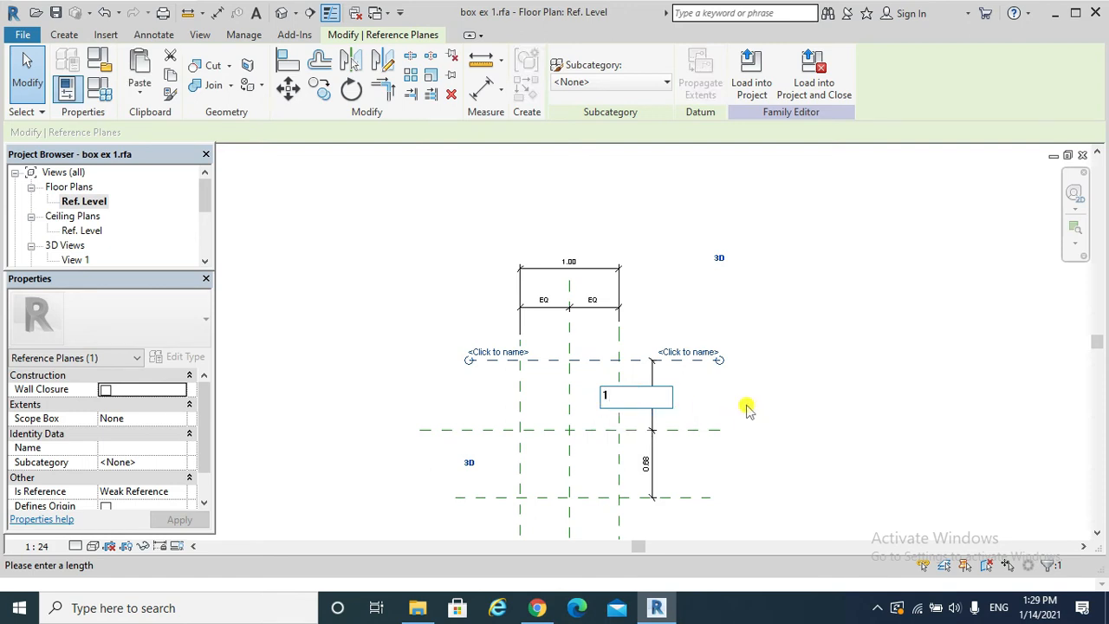
key(Return)
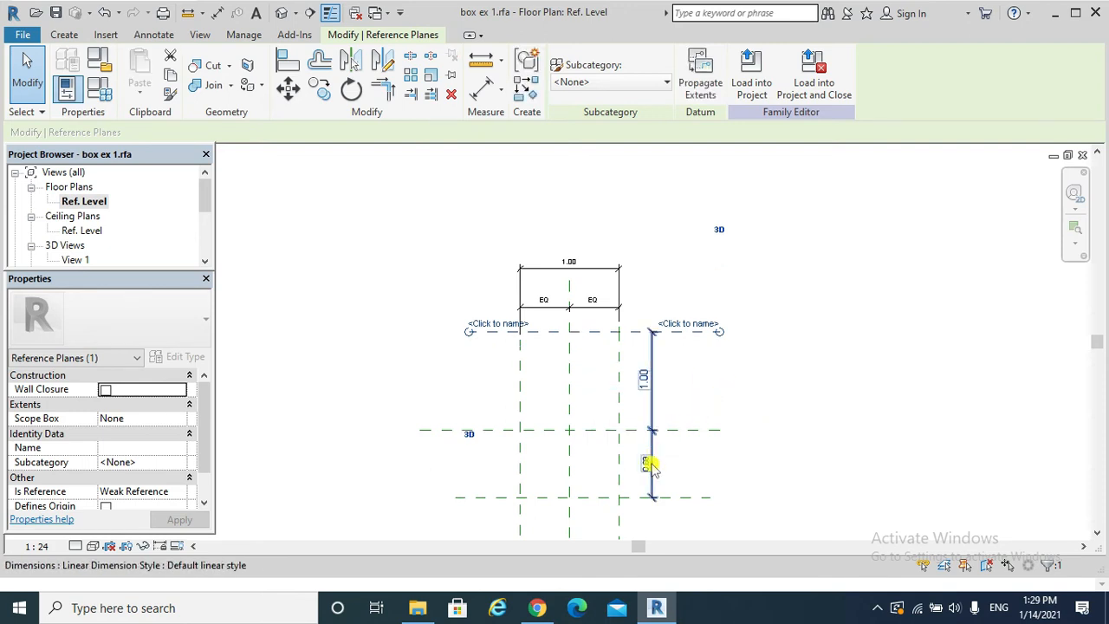
click(663, 415)
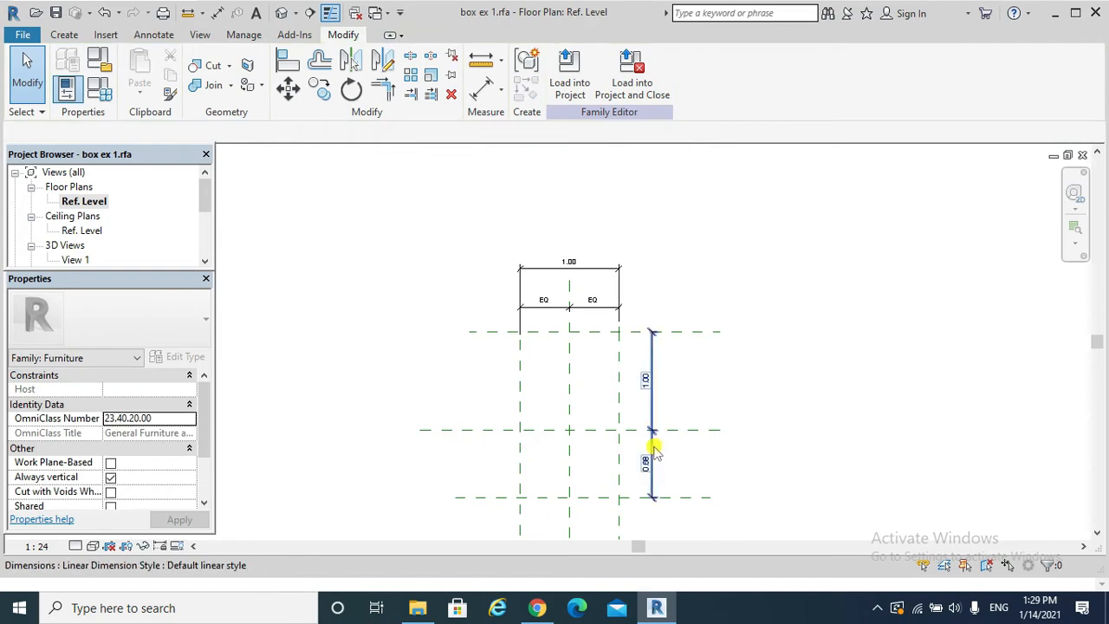
Apply the equality constraint to the dimension string across the three horizontal reference planes.
click(652, 449)
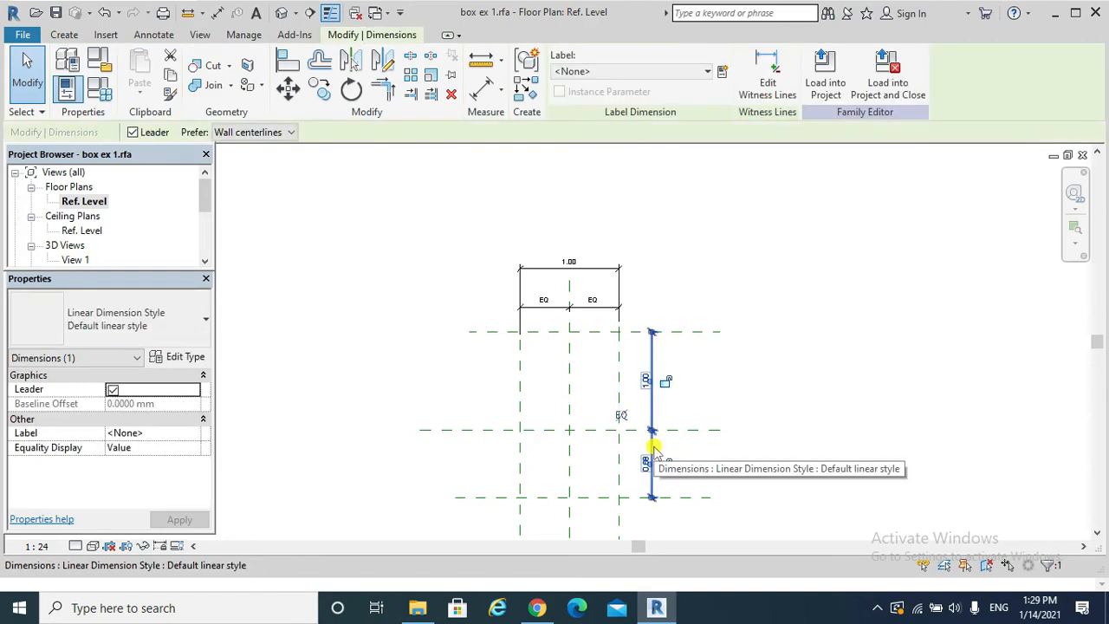
click(620, 415)
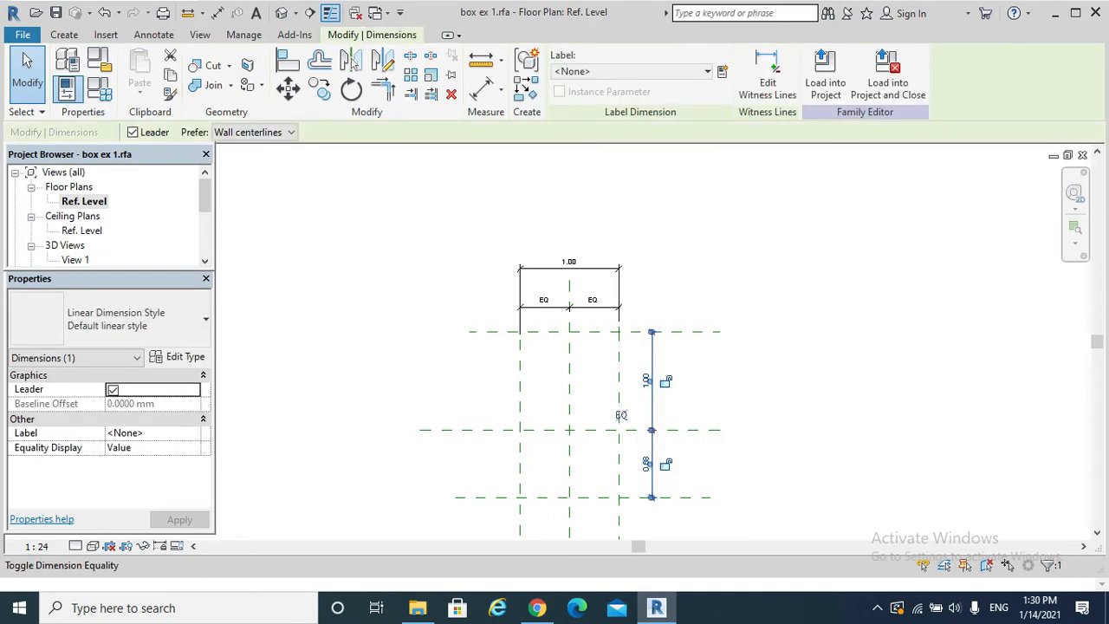
click(741, 443)
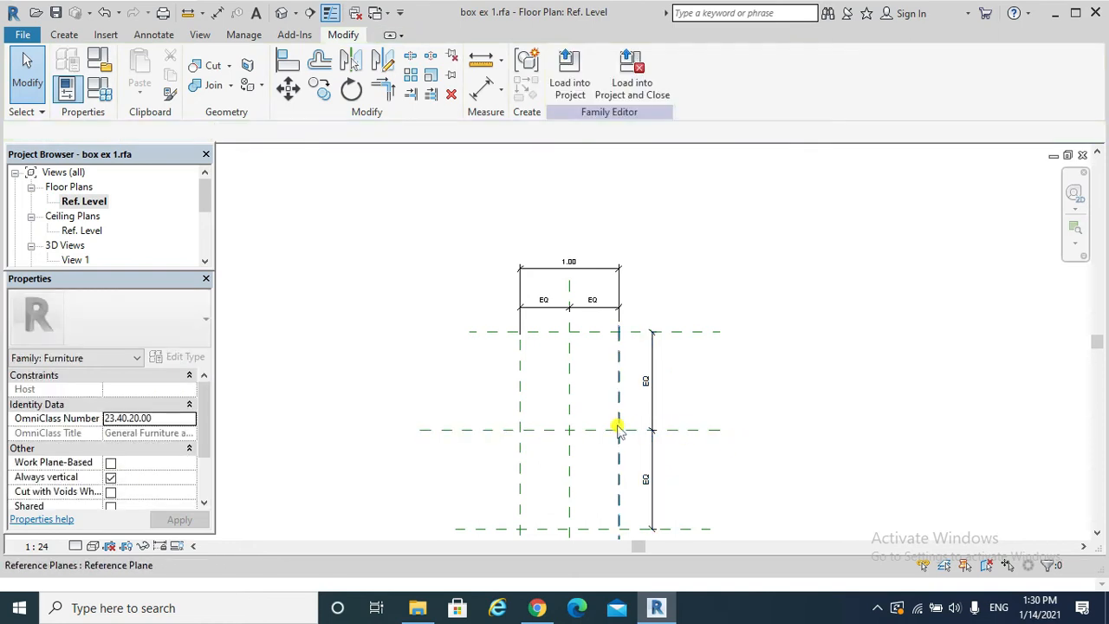
Add an overall aligned dimension between the two outer horizontal reference planes, placed outside the equality dimension.
click(483, 94)
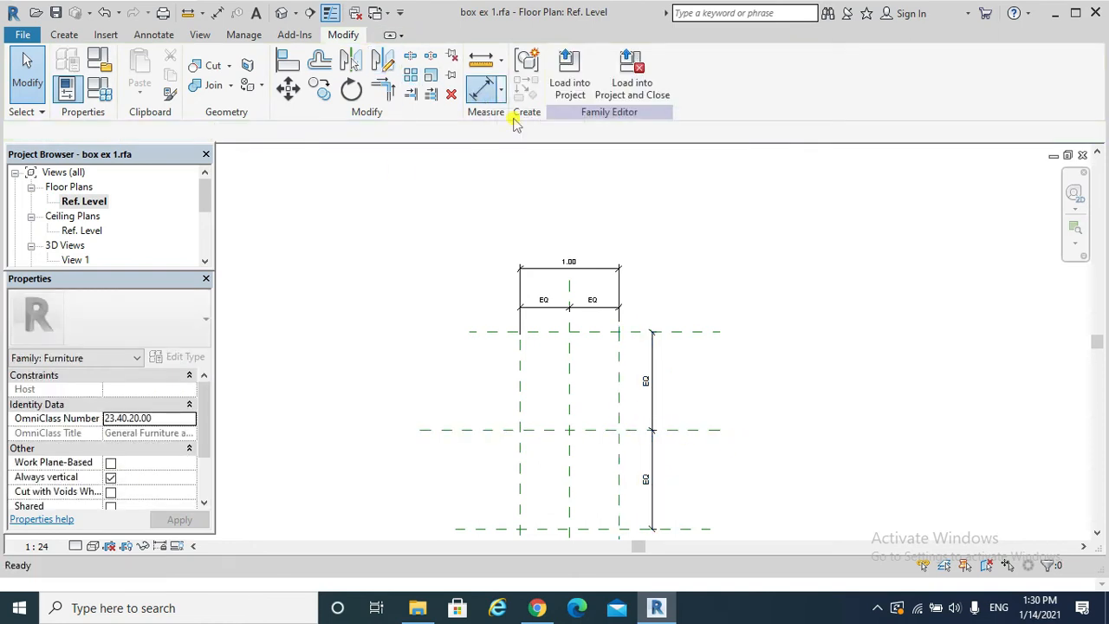
click(680, 514)
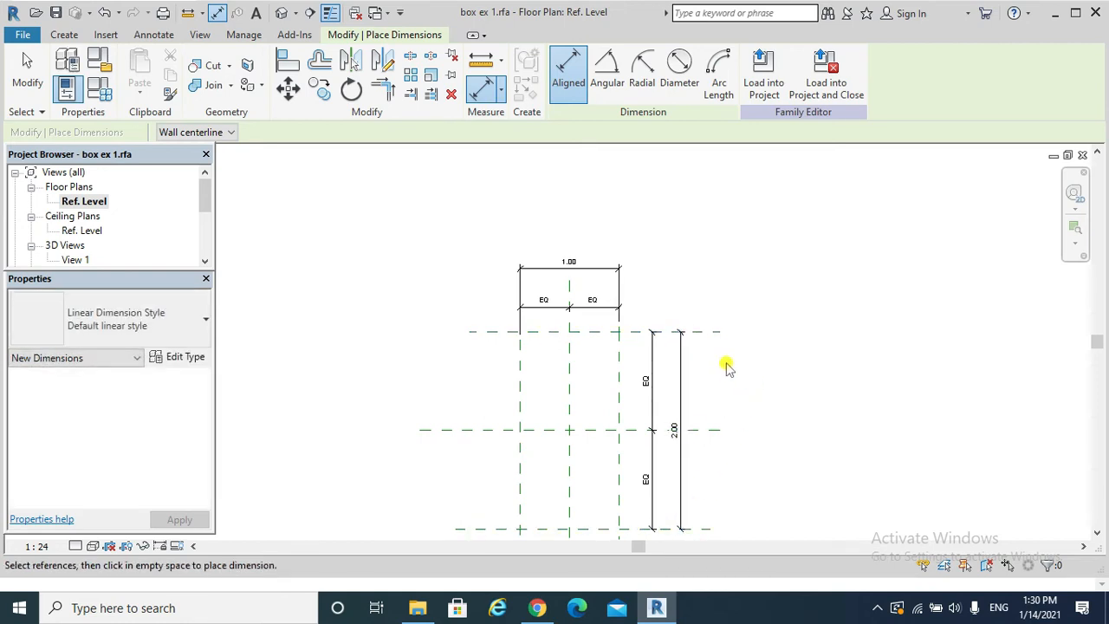
scroll(101, 232, down, 3)
key(Escape)
key(Escape)
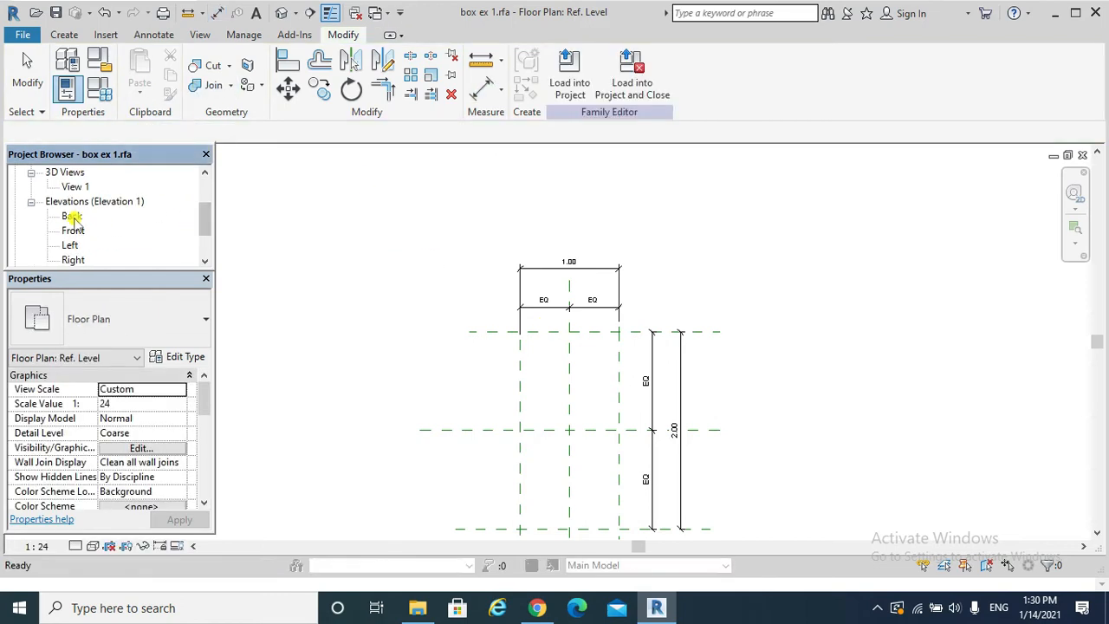
In the Back elevation, add an aligned dimension from the Ref. Level to the horizontal reference plane above it.
double_click(72, 217)
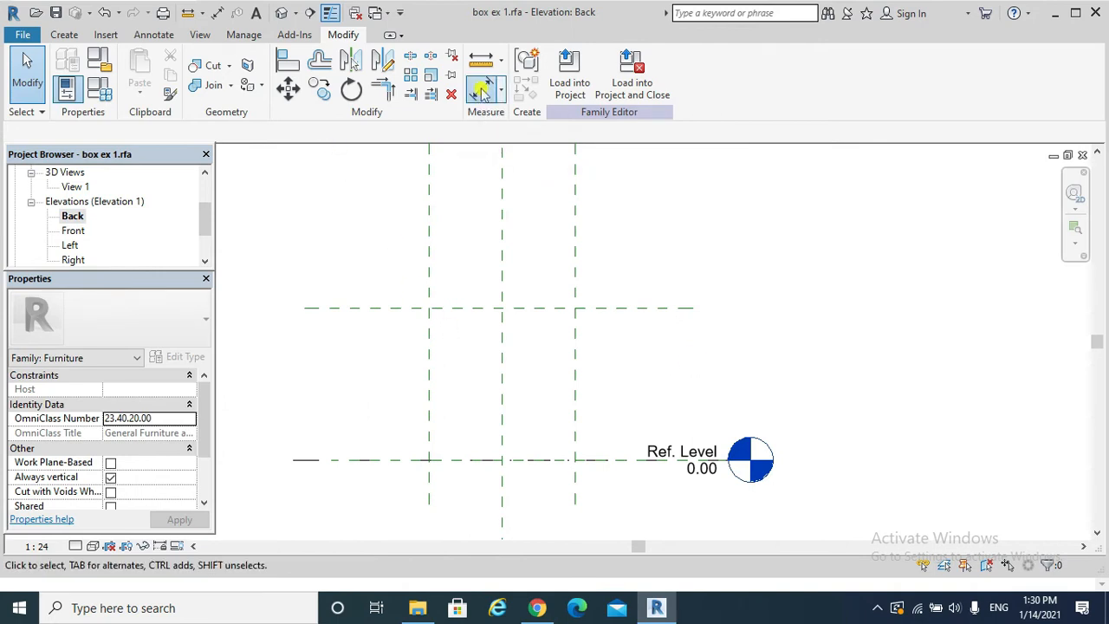
click(482, 92)
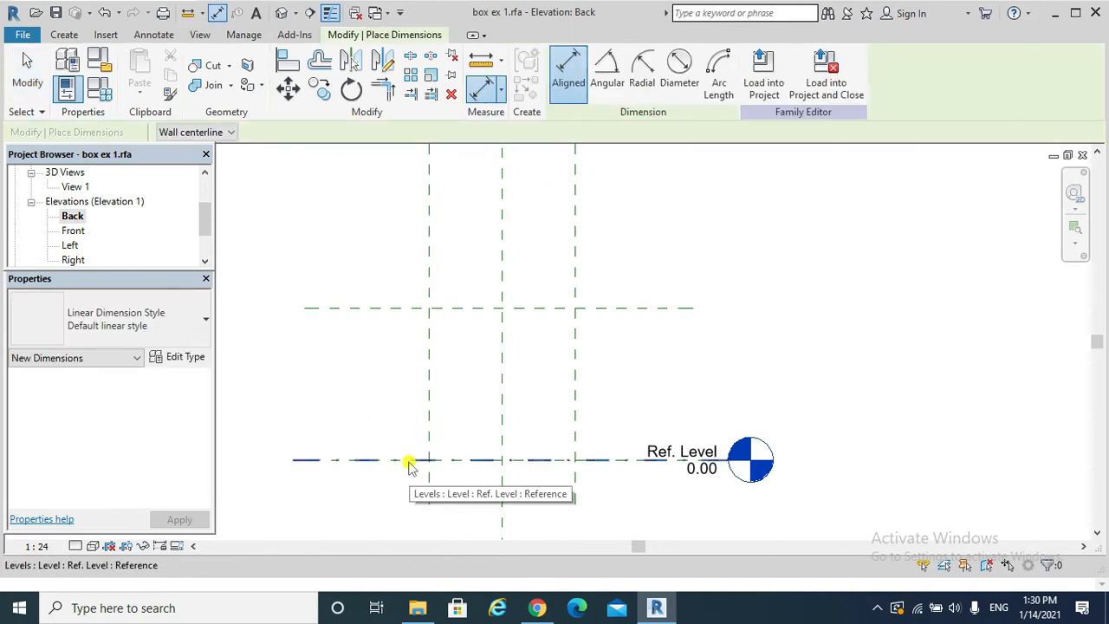
click(402, 460)
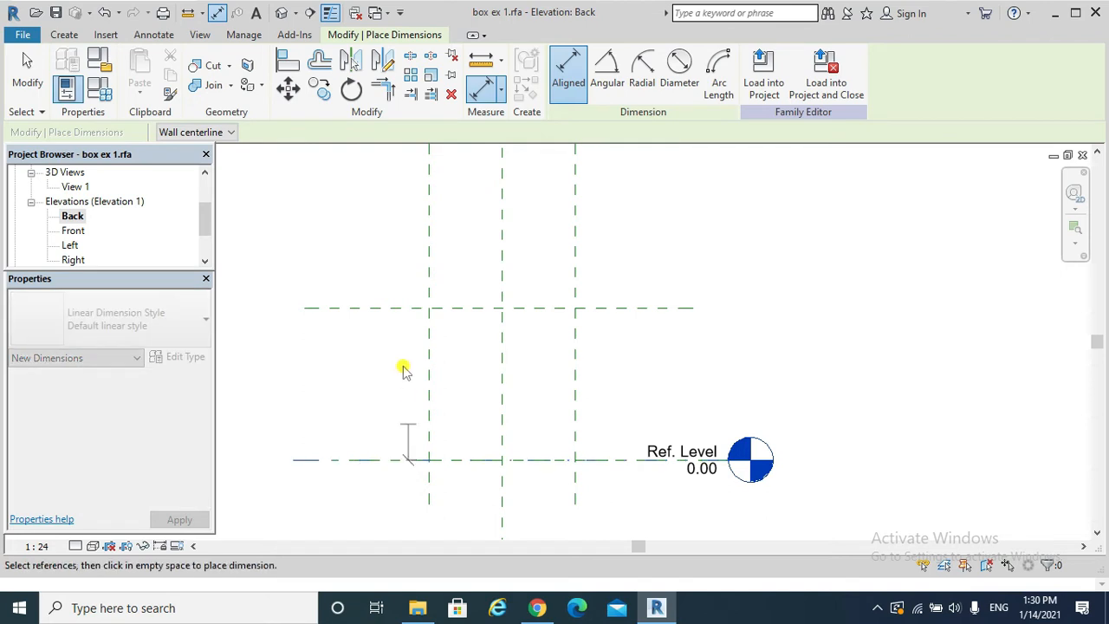
click(399, 309)
click(404, 263)
key(Escape)
key(Escape)
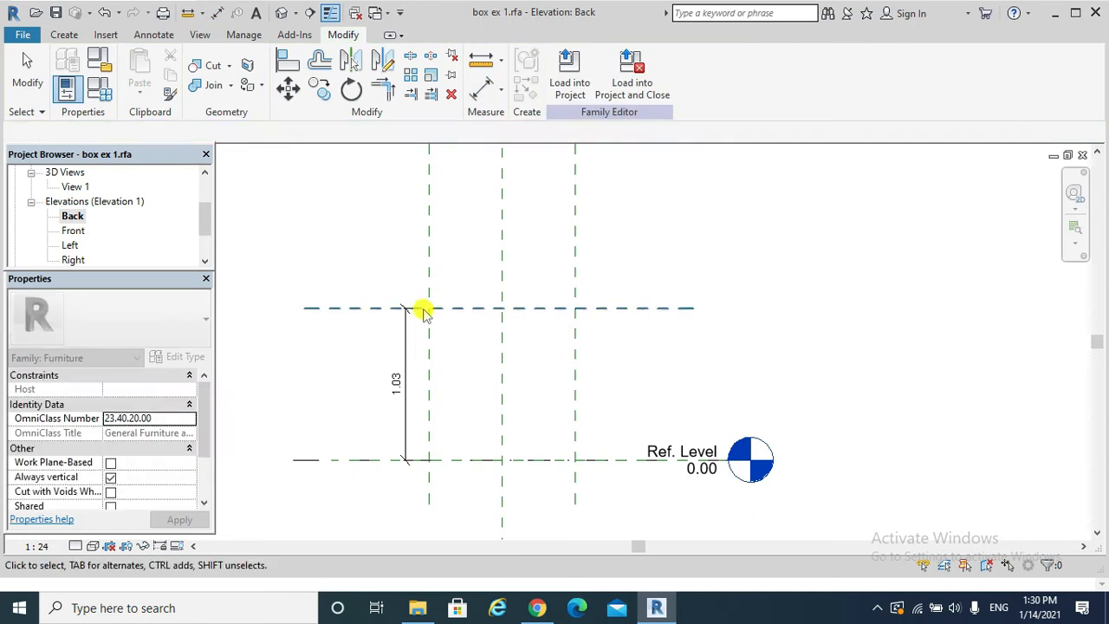
Set the height of the upper horizontal reference plane above the Ref. Level to 3 m.
click(379, 308)
click(378, 381)
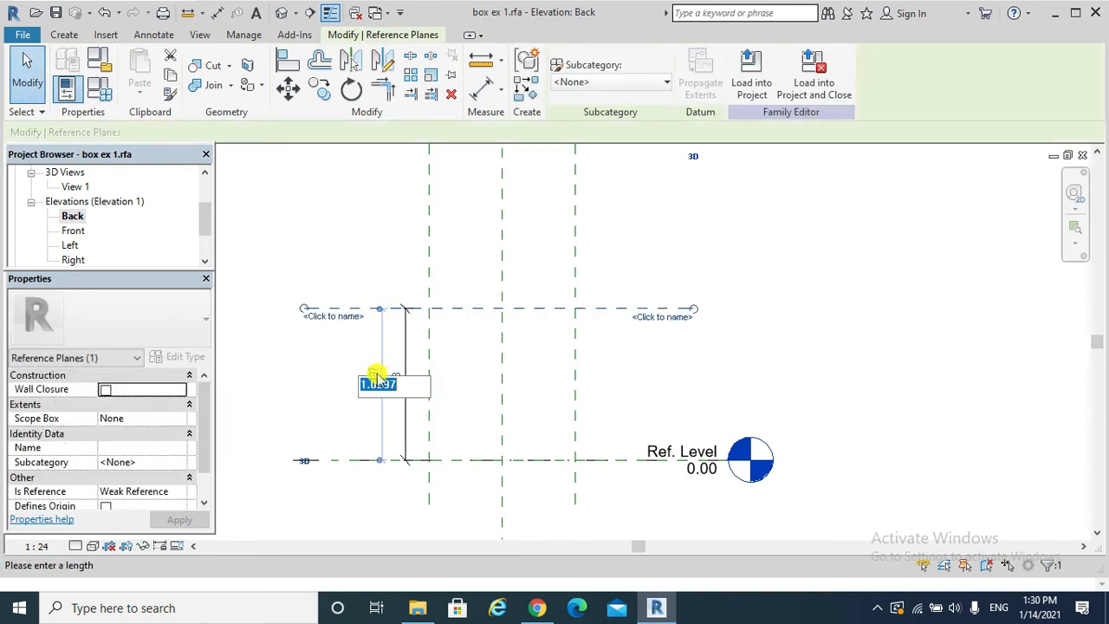
text(3)
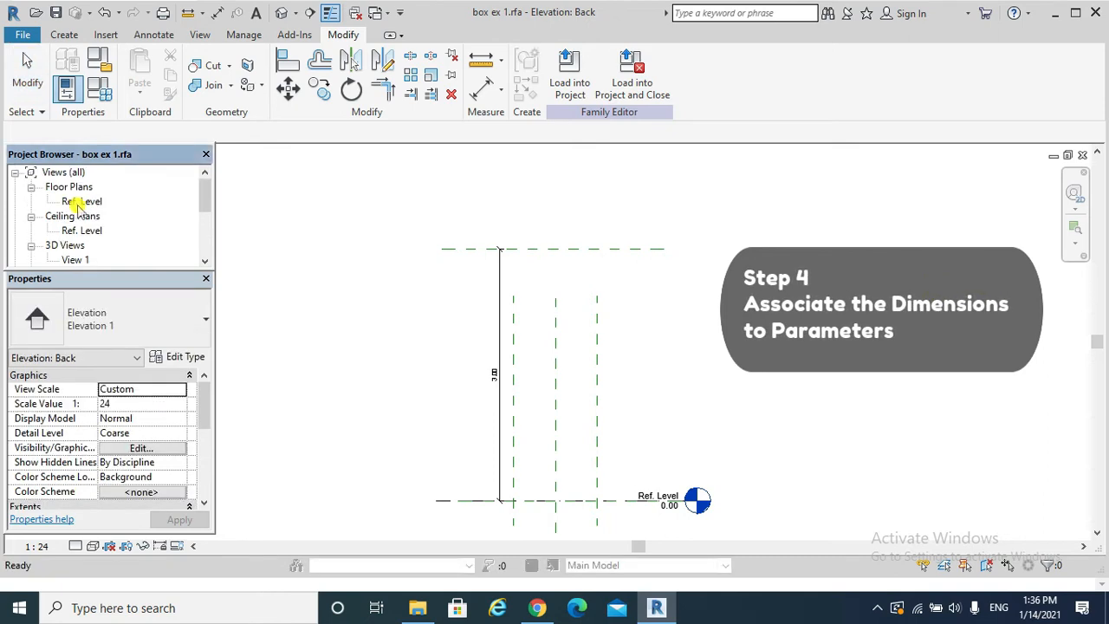
In the Ref. Level floor plan, label the overall dimension between the outer vertical planes with a new family parameter named width.
double_click(77, 201)
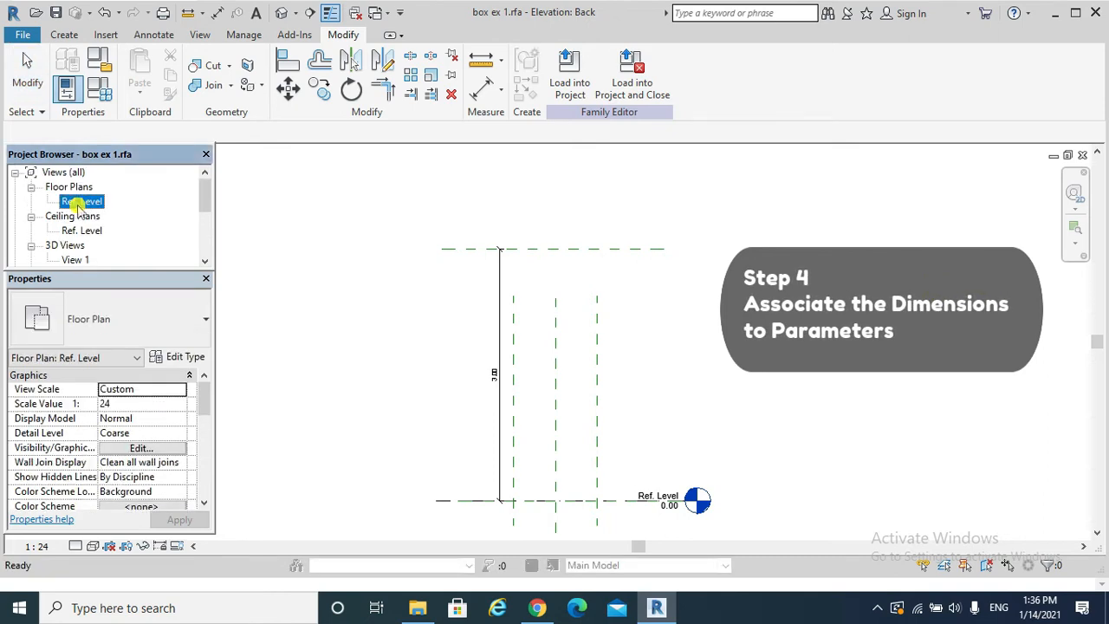
middle_drag(594, 368, 601, 339)
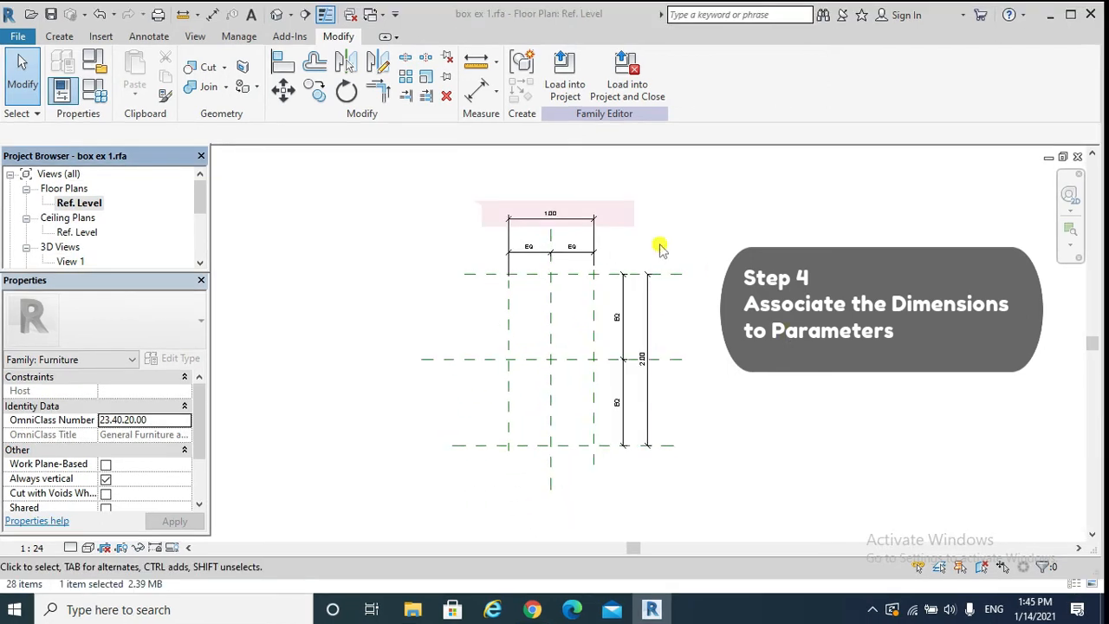
click(564, 220)
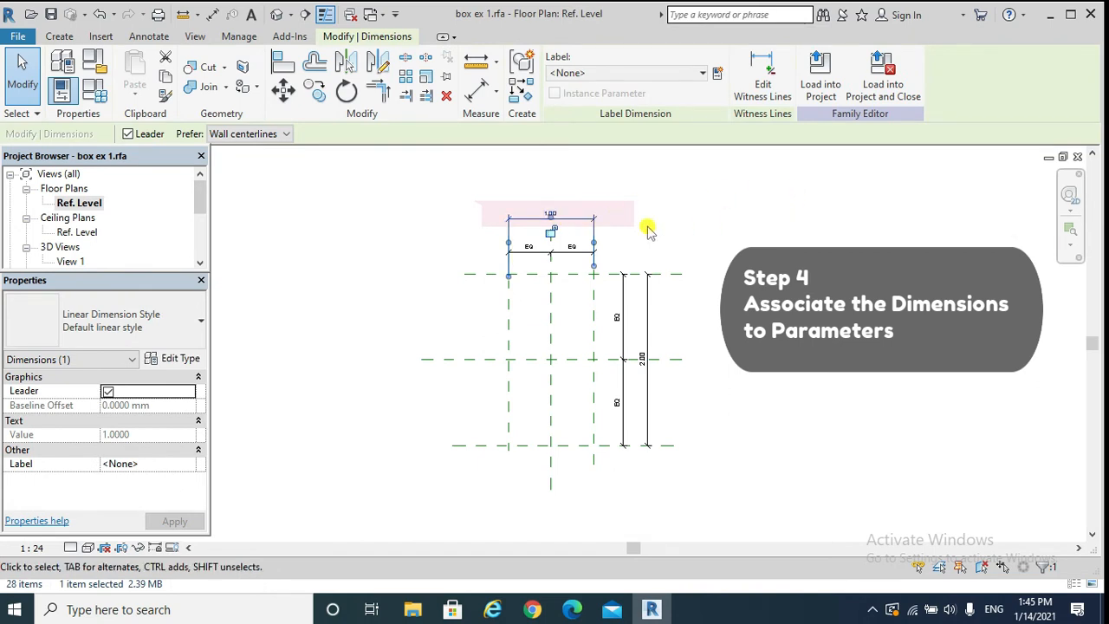
click(581, 230)
click(576, 224)
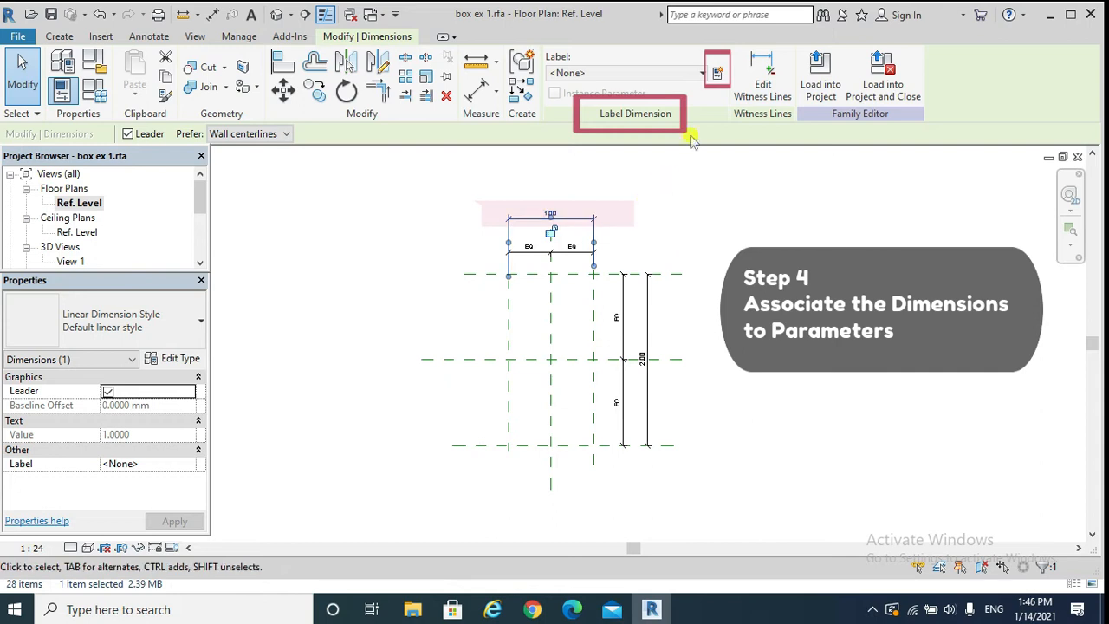
click(718, 75)
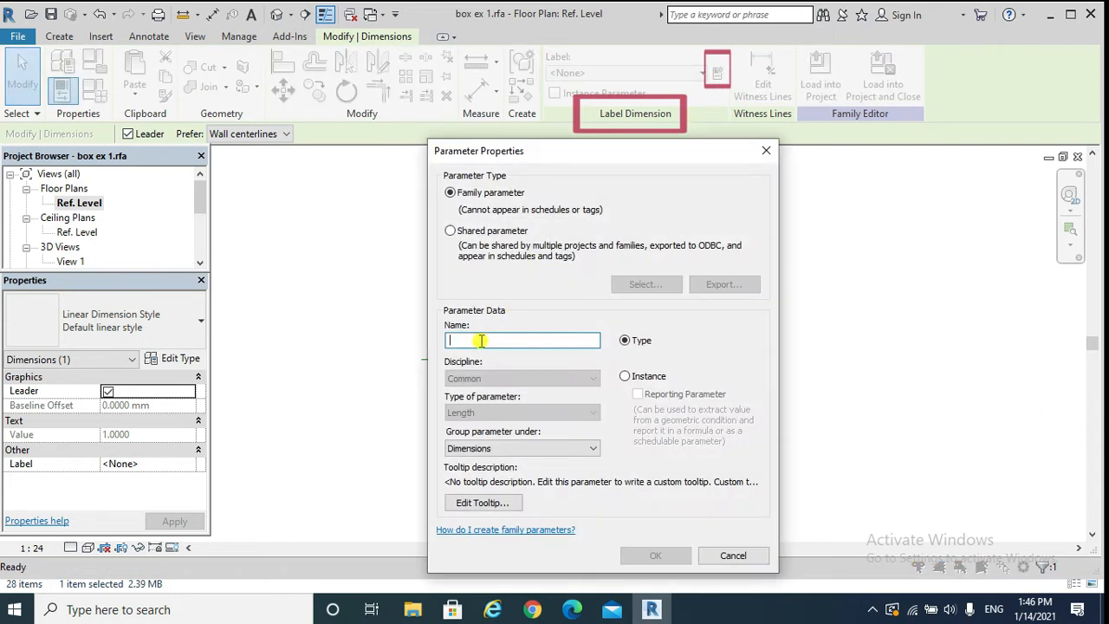
text(d)
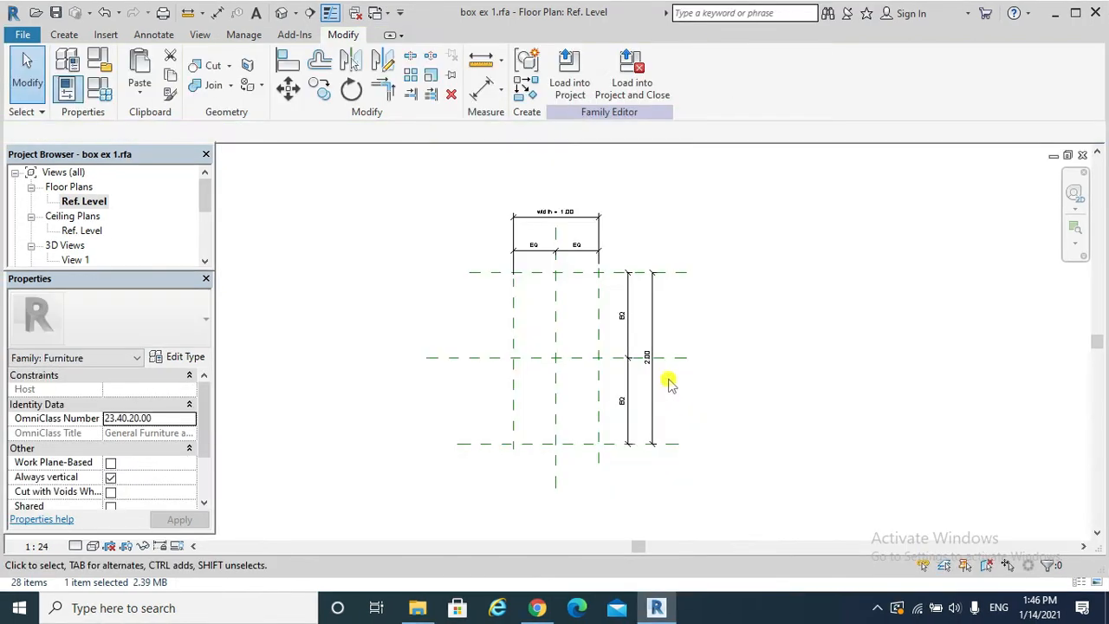
Label the overall dimension between the outer horizontal planes with a new family type parameter named length.
click(651, 378)
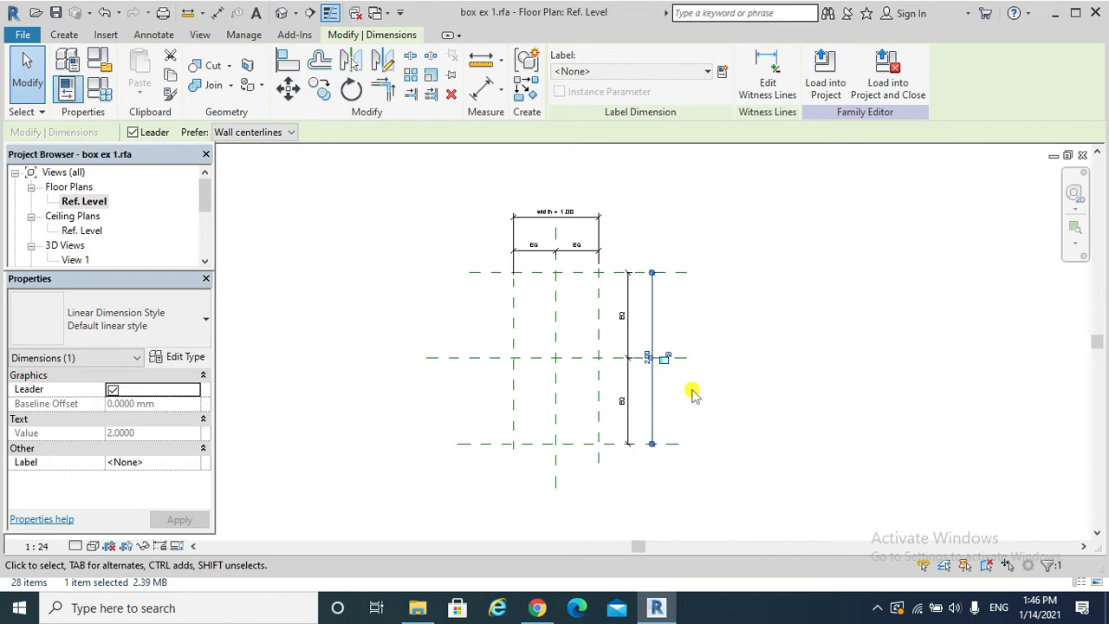
click(722, 73)
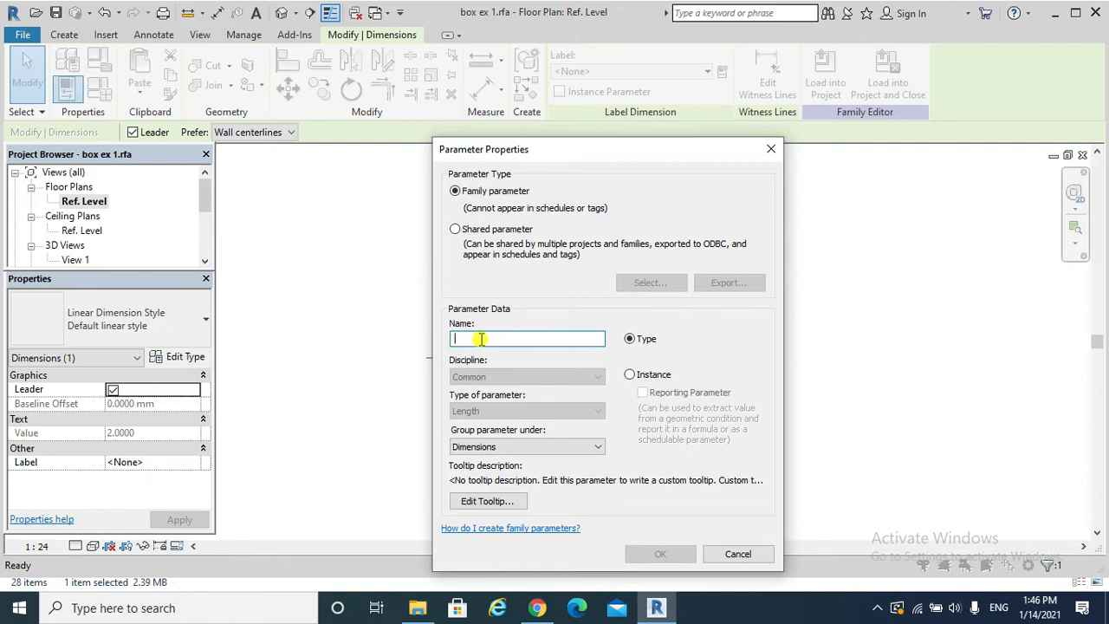
text(length)
click(657, 552)
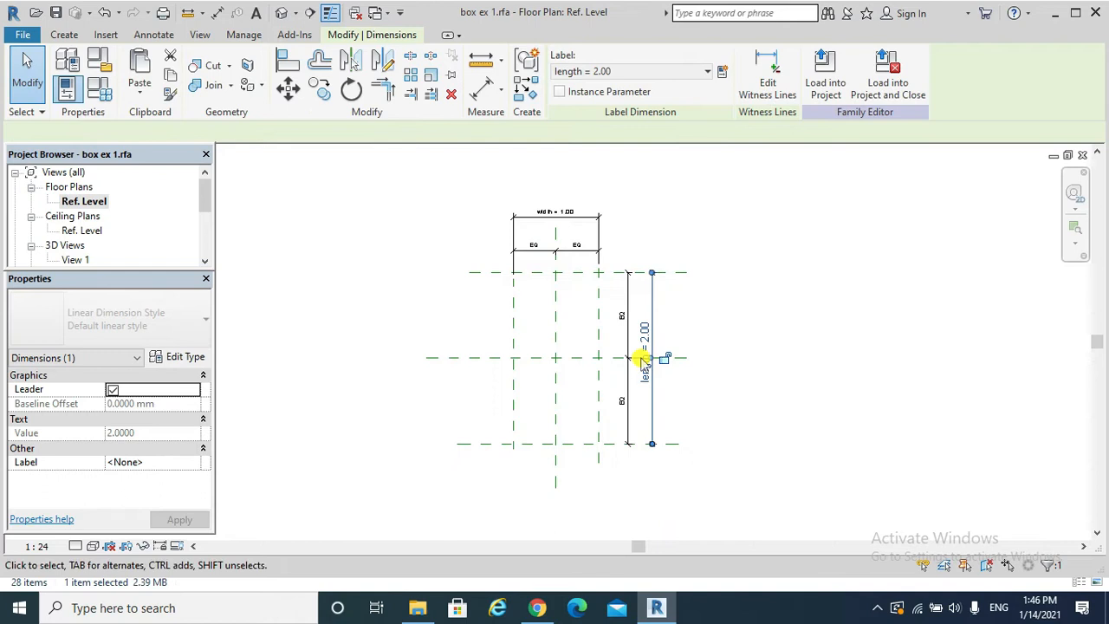
click(690, 289)
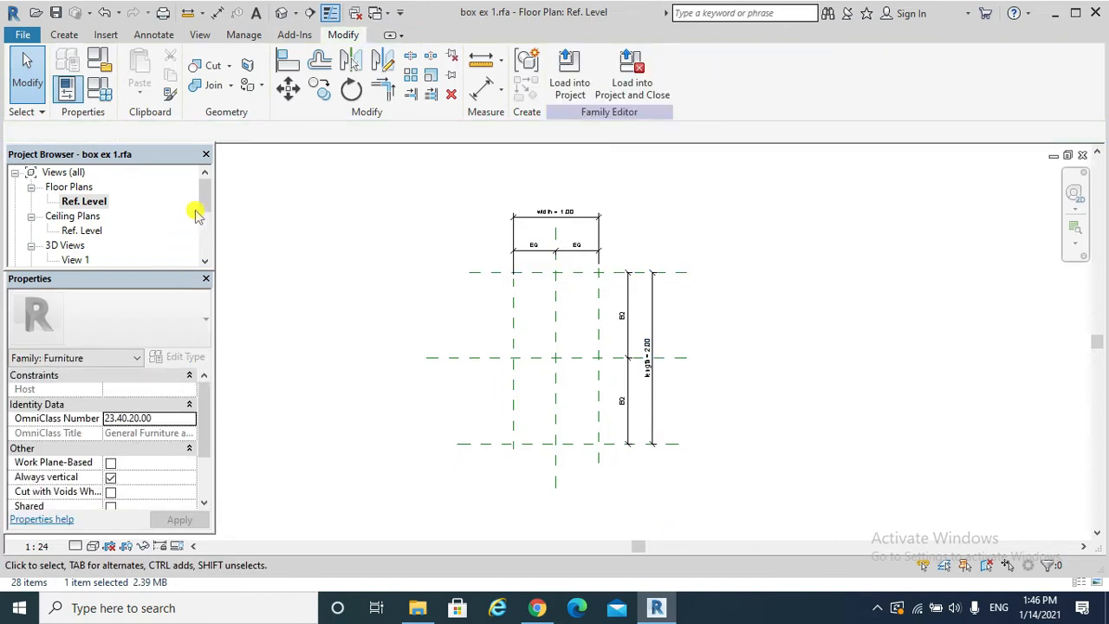
In the Back elevation, label the dimension between the Ref. Level and the upper reference plane with a new family type parameter named height.
drag(208, 195, 205, 216)
click(70, 216)
double_click(74, 216)
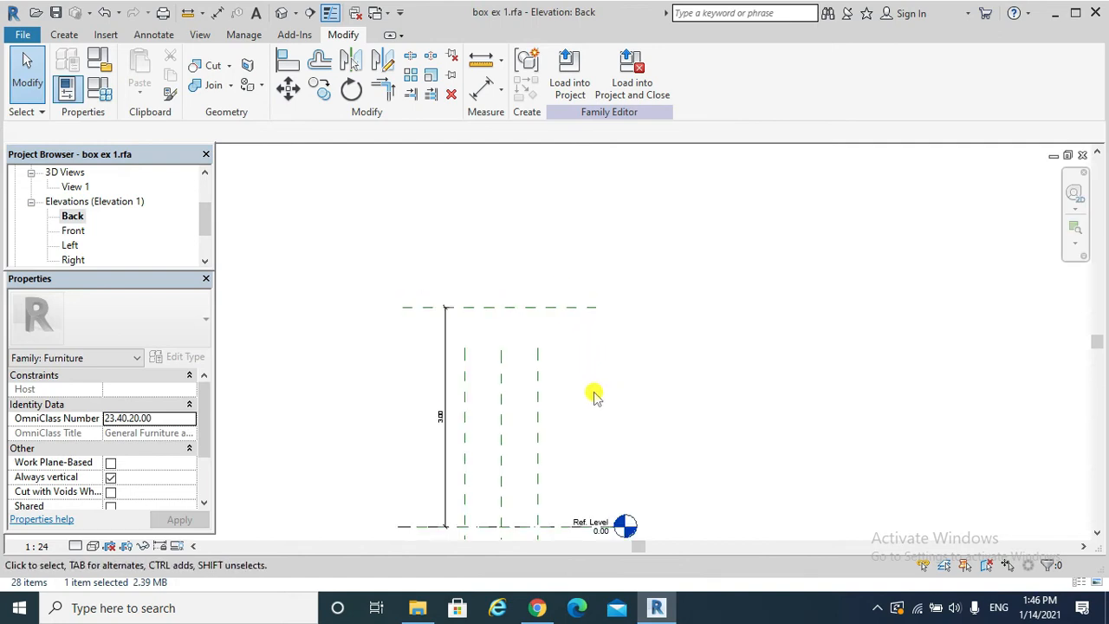
click(443, 415)
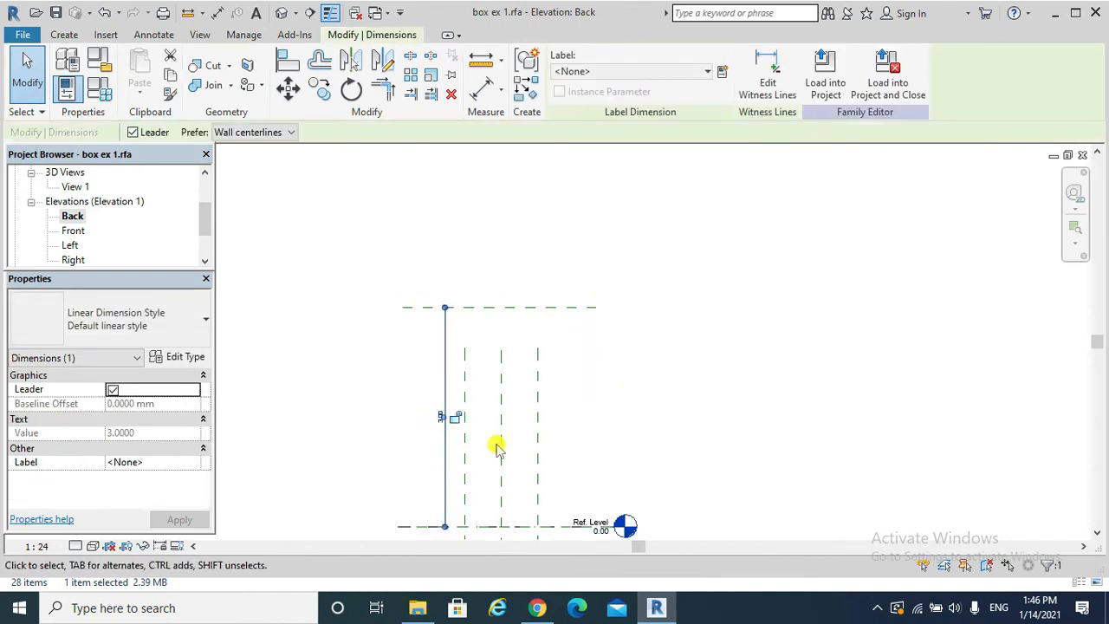
click(723, 71)
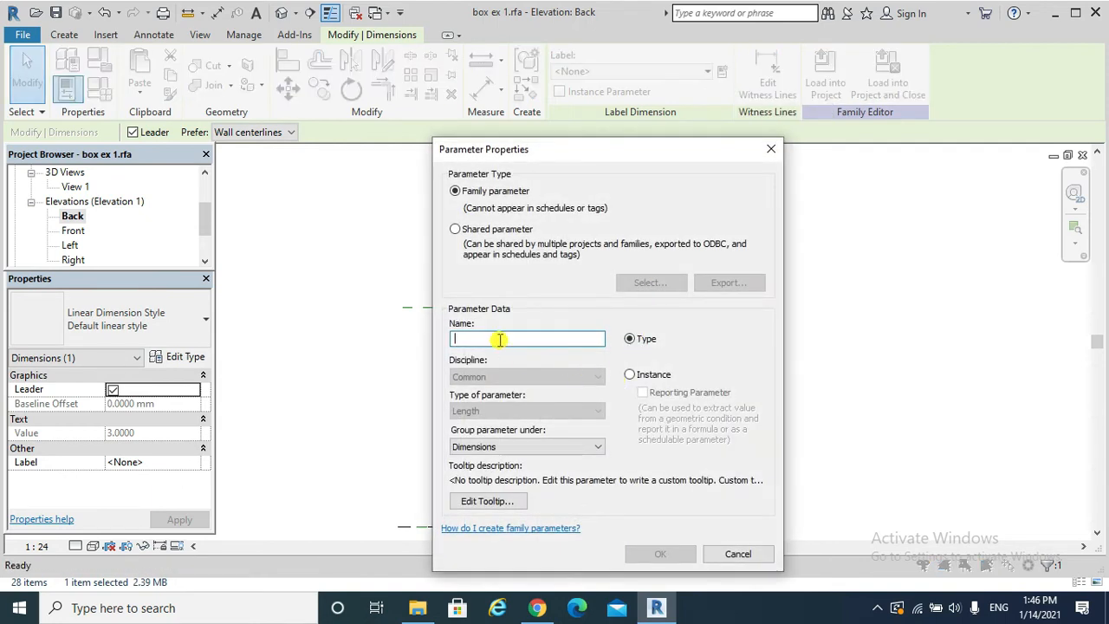
text(h)
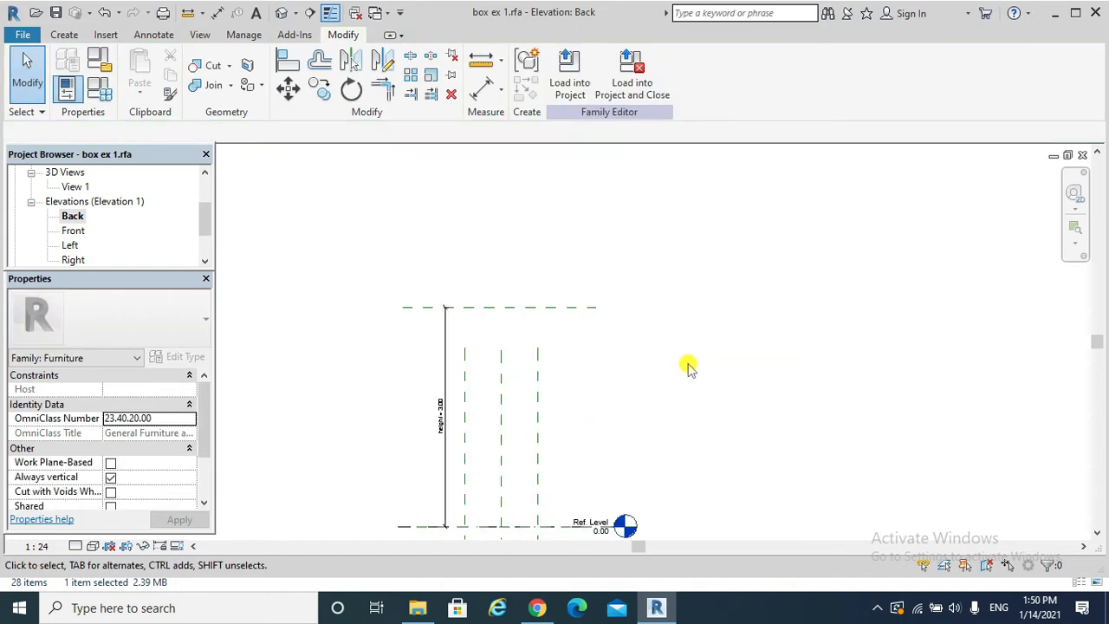
In Family Types, lock the length and width parameters and apply the change.
click(444, 398)
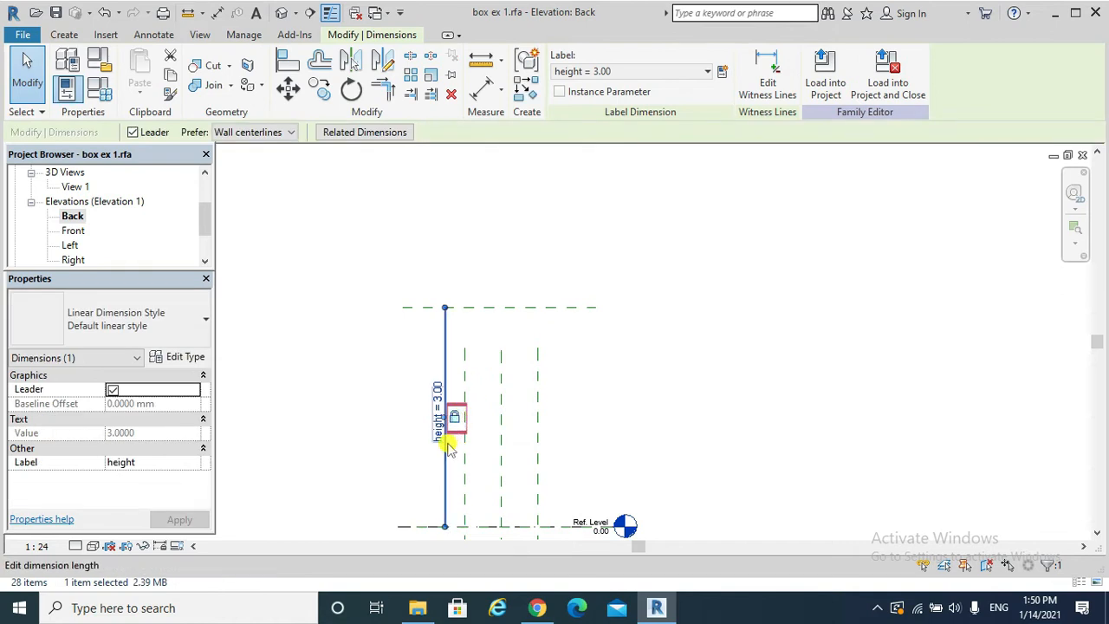
click(99, 91)
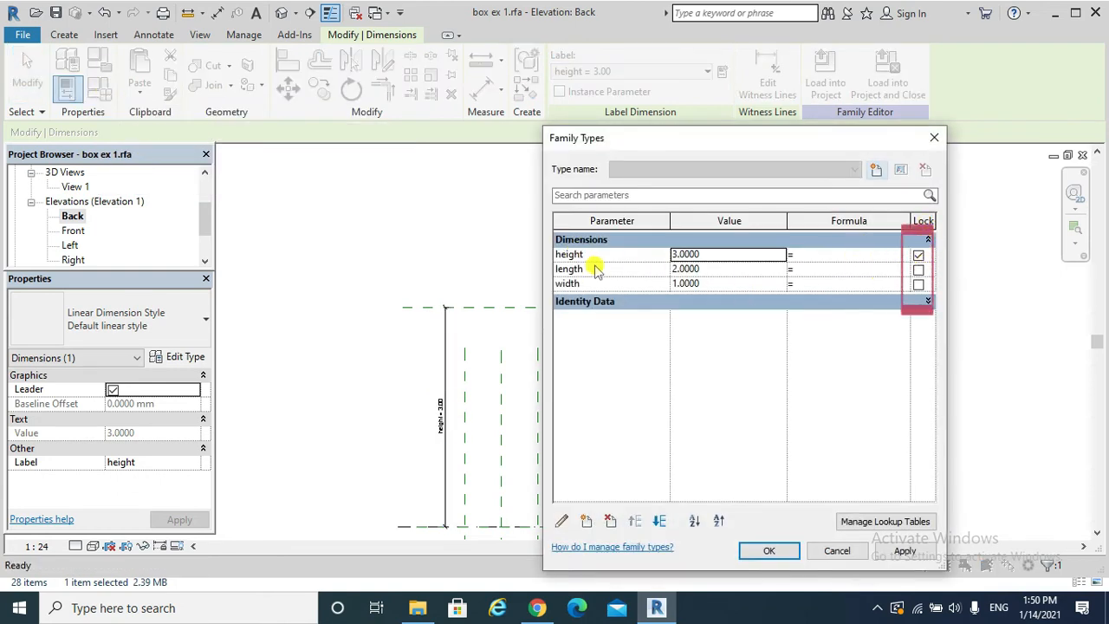
click(918, 270)
click(919, 284)
click(901, 552)
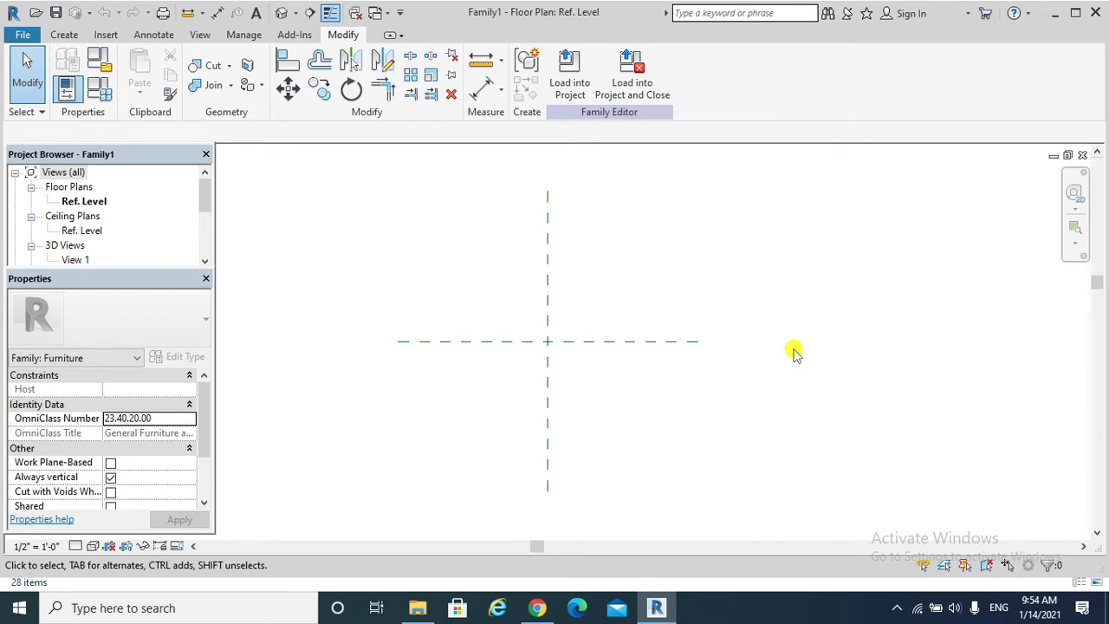
In Family1, start an extrusion and sketch a line-by-line square of about 2'-5" around the plane intersection, leaving its upper-left corner open.
click(61, 33)
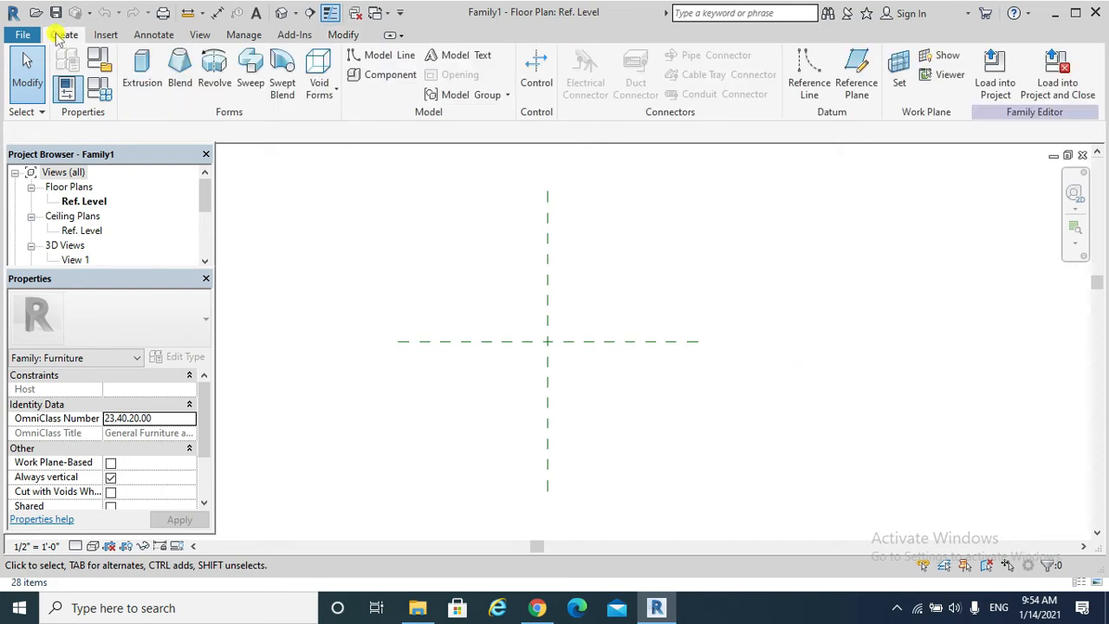
click(141, 76)
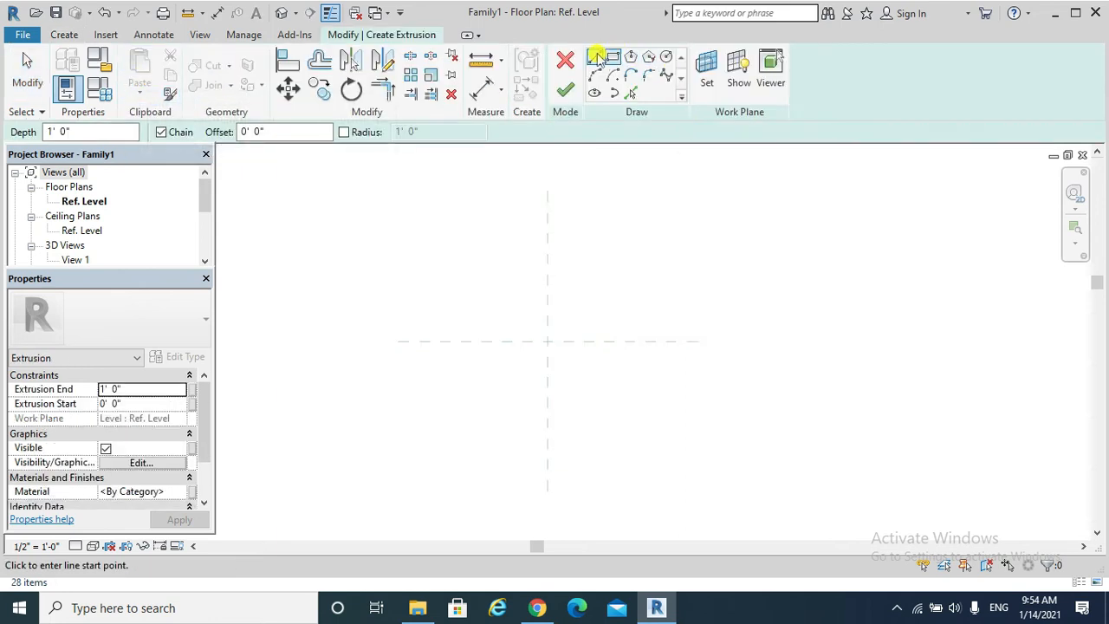
click(594, 57)
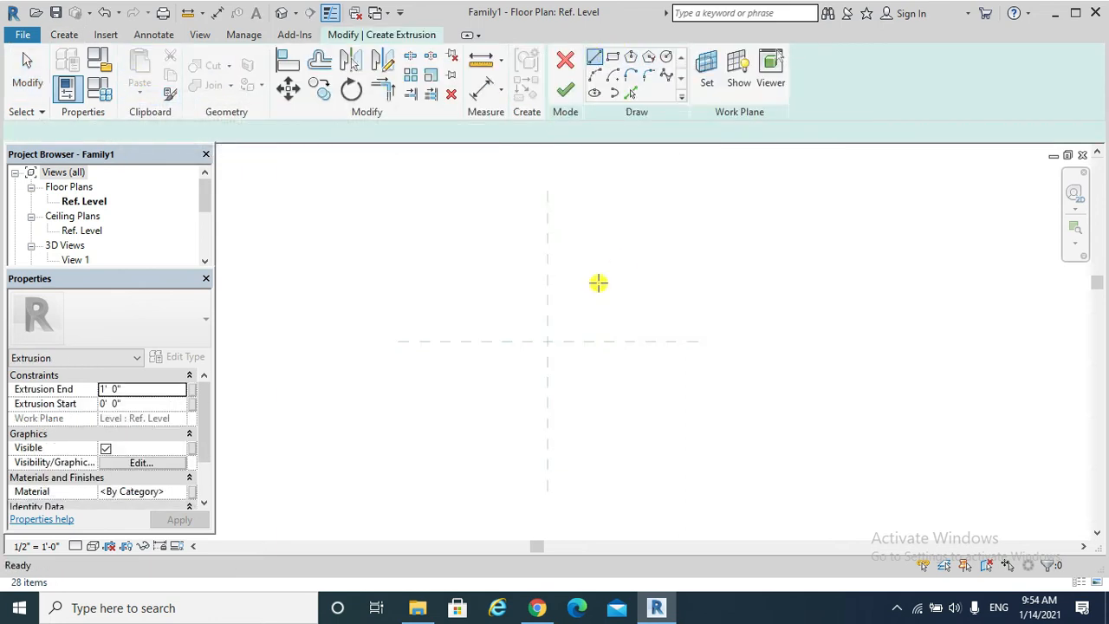
click(508, 298)
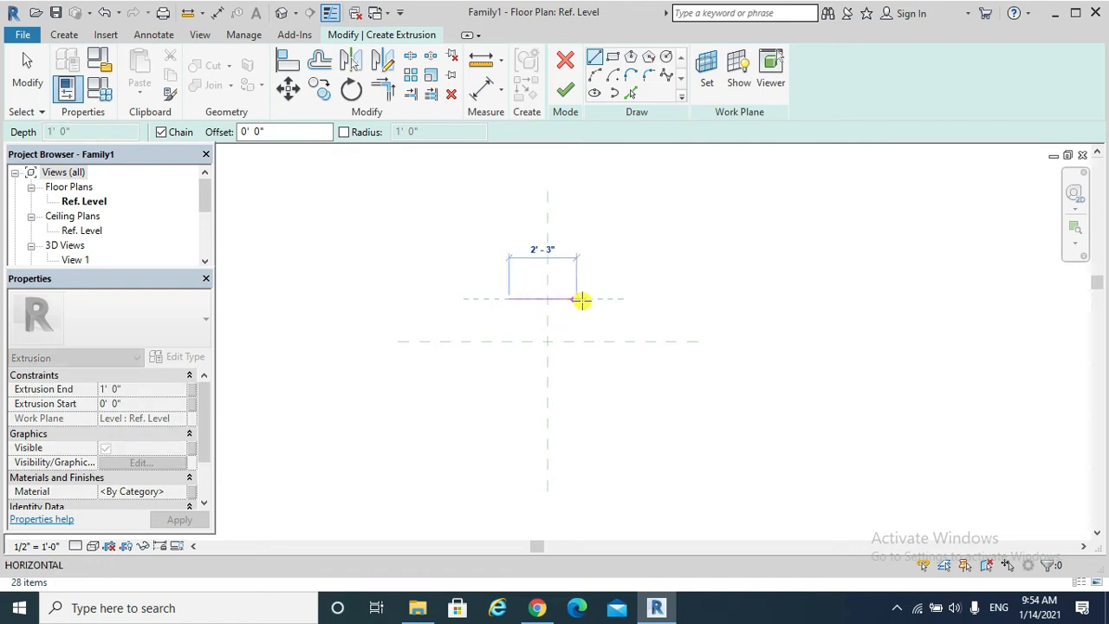
click(581, 299)
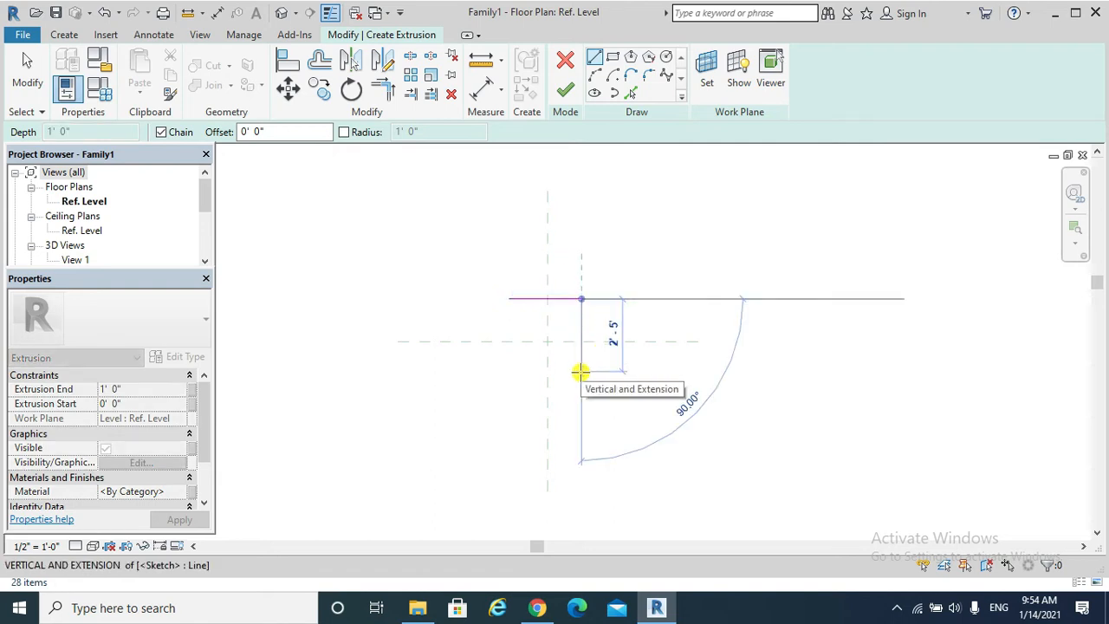
click(581, 371)
click(509, 372)
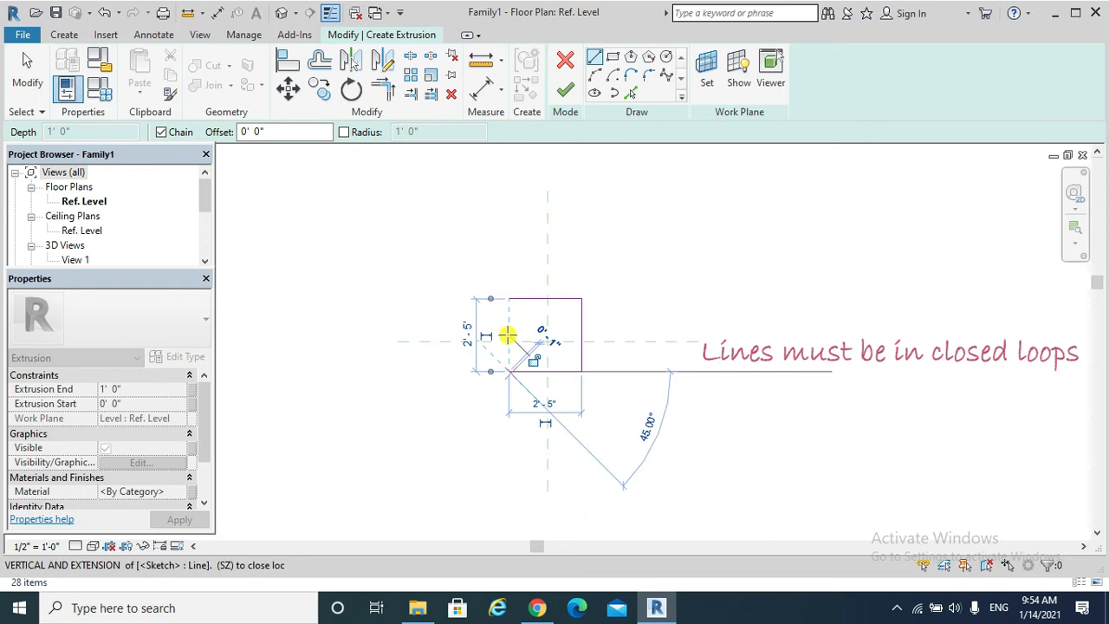
click(508, 318)
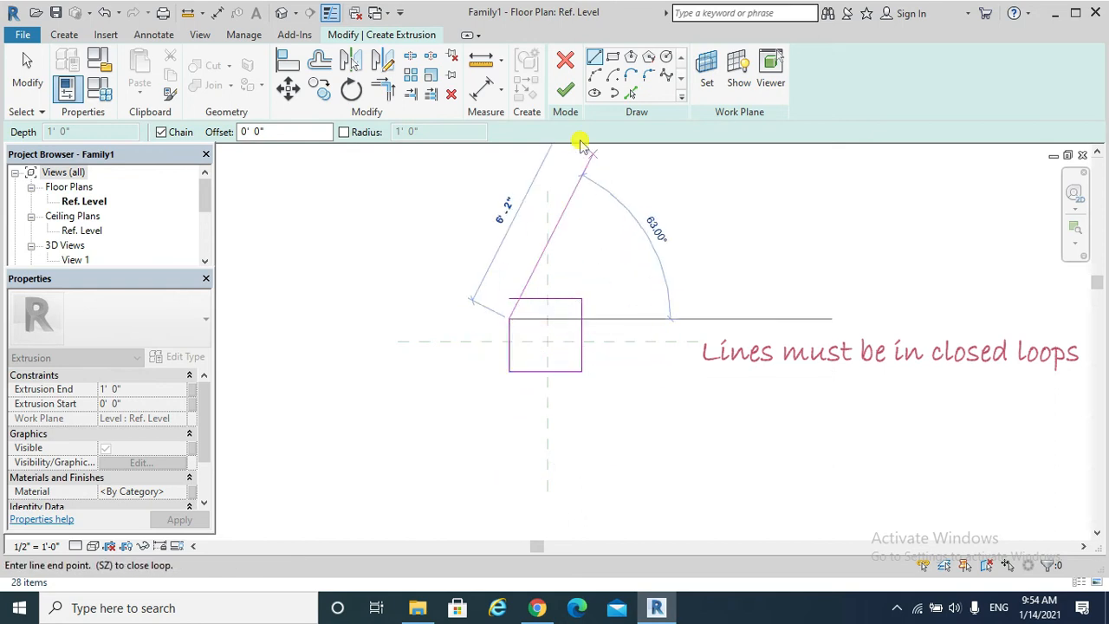
Try to finish the extrusion from the open profile and discard the sketch.
click(565, 92)
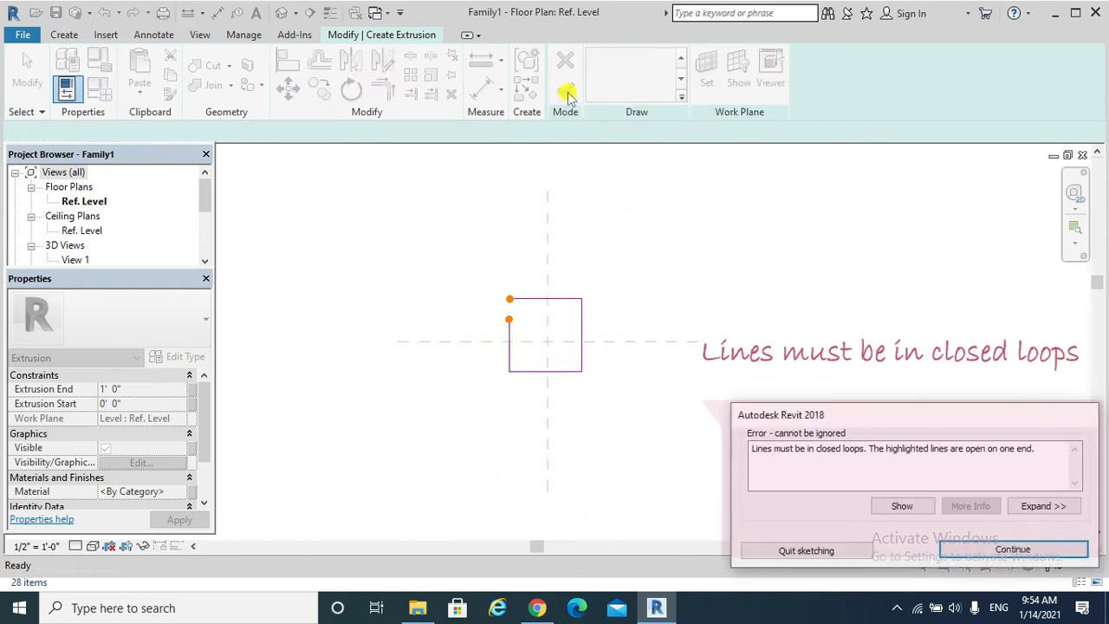
click(1012, 548)
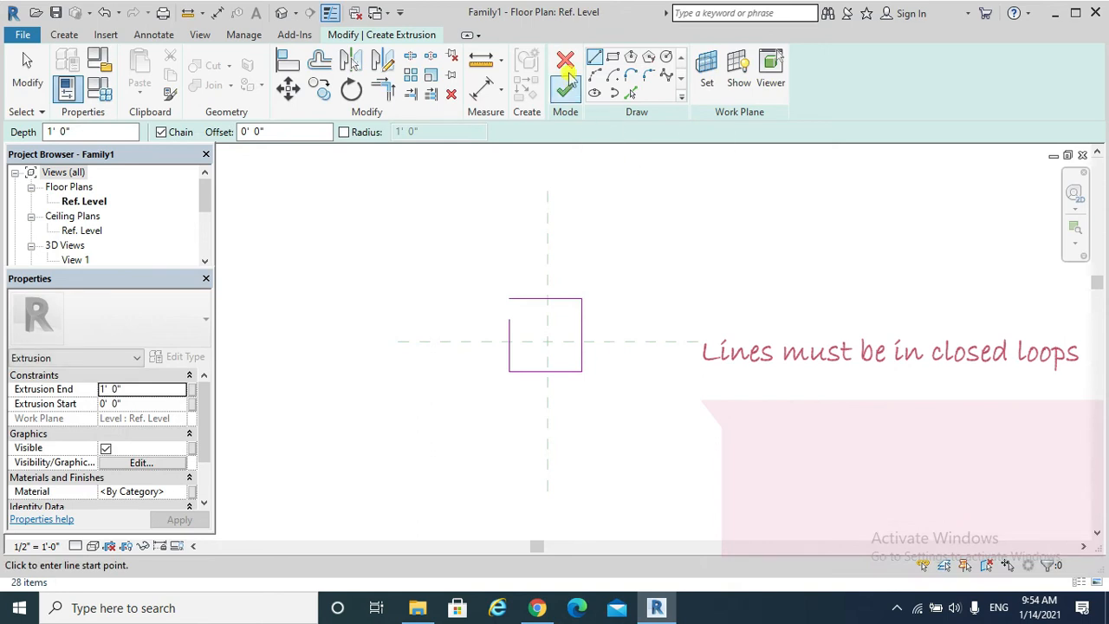
click(568, 70)
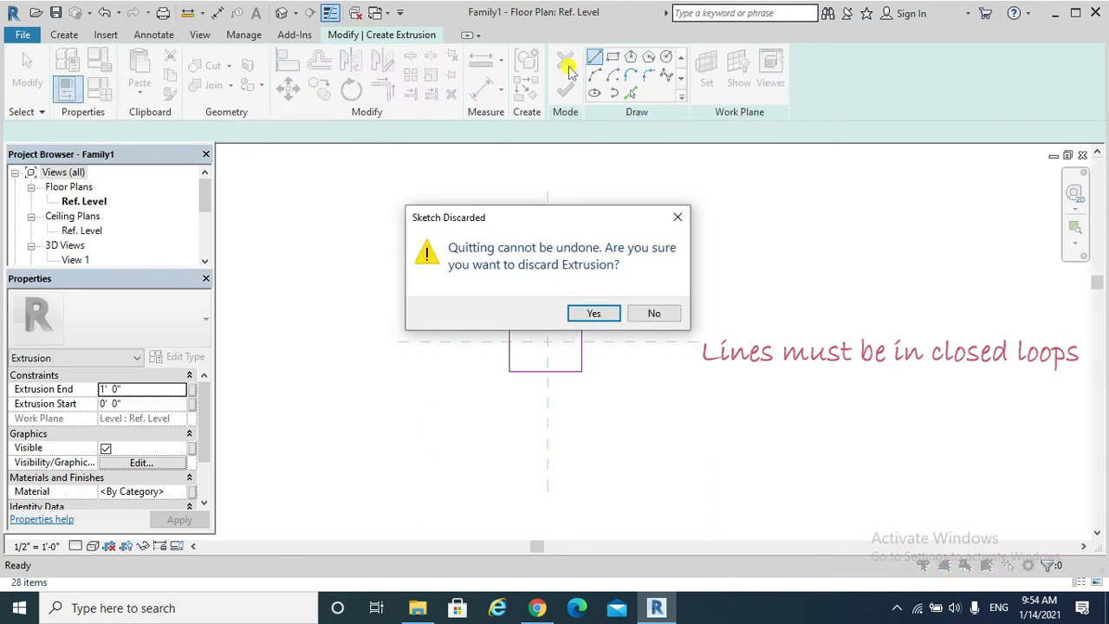
click(598, 314)
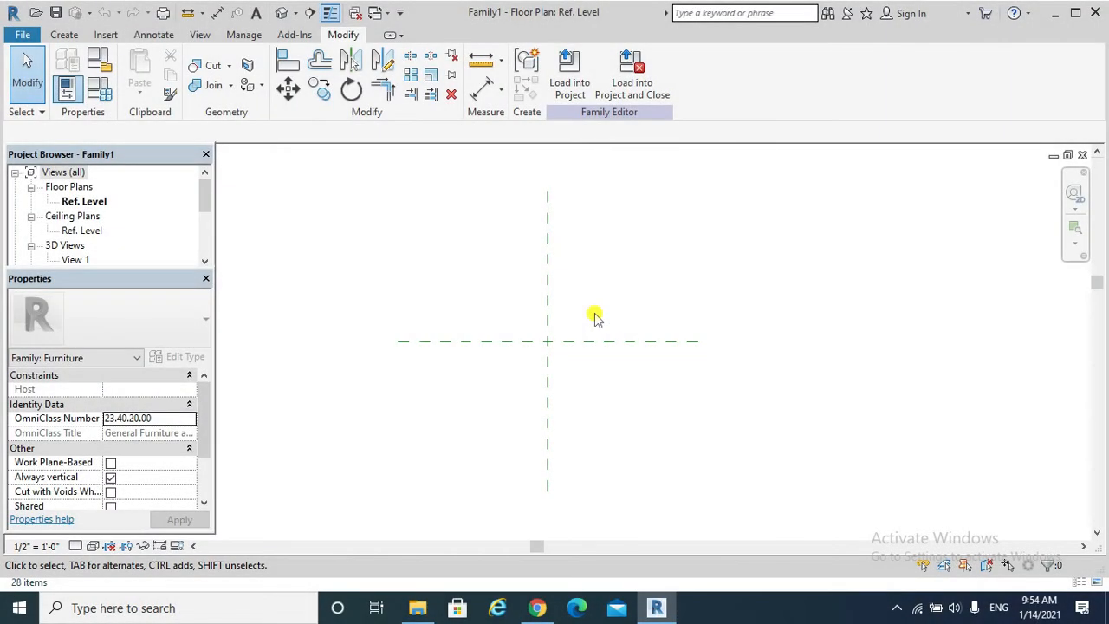
Start another extrusion and sketch a closed four-line rectangle about 2'-11" wide and 2'-8" high around the reference plane intersection.
click(64, 34)
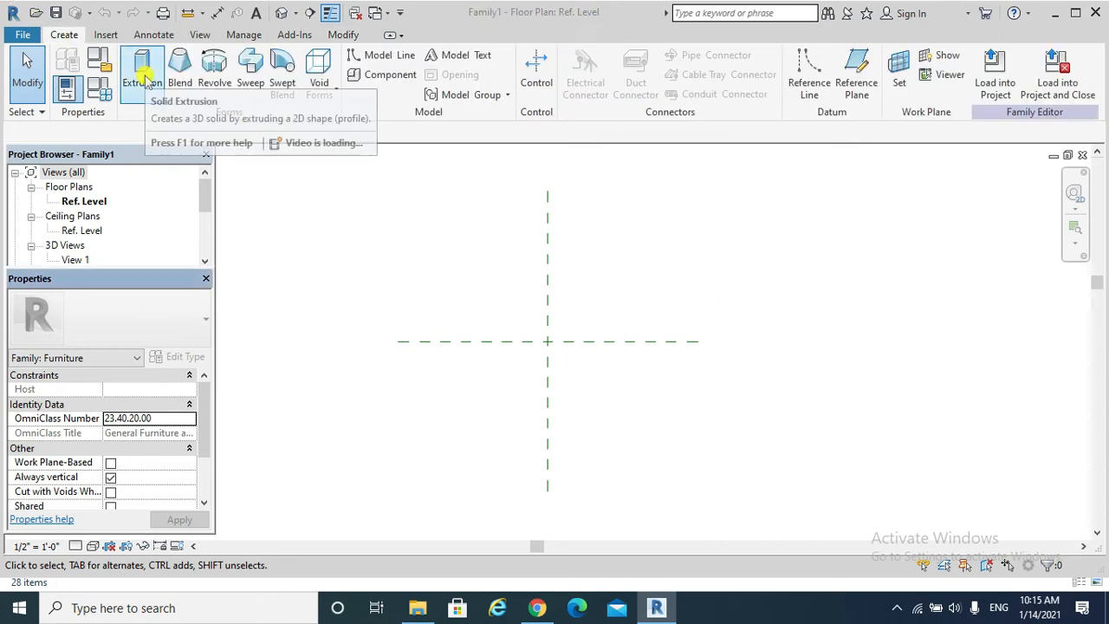
click(140, 71)
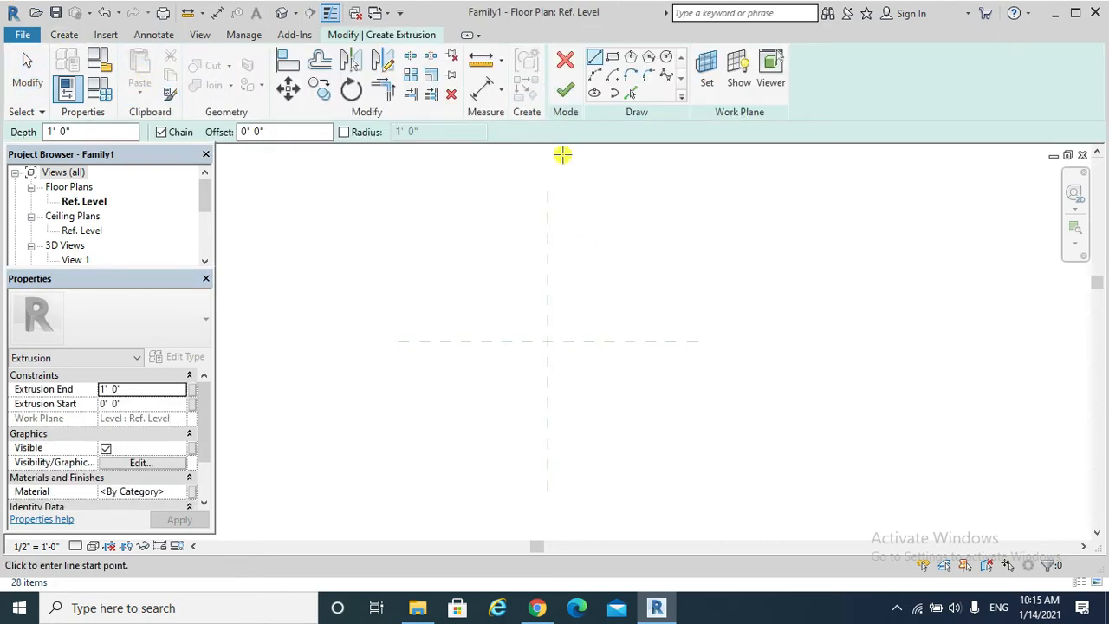
click(596, 57)
click(509, 305)
click(597, 304)
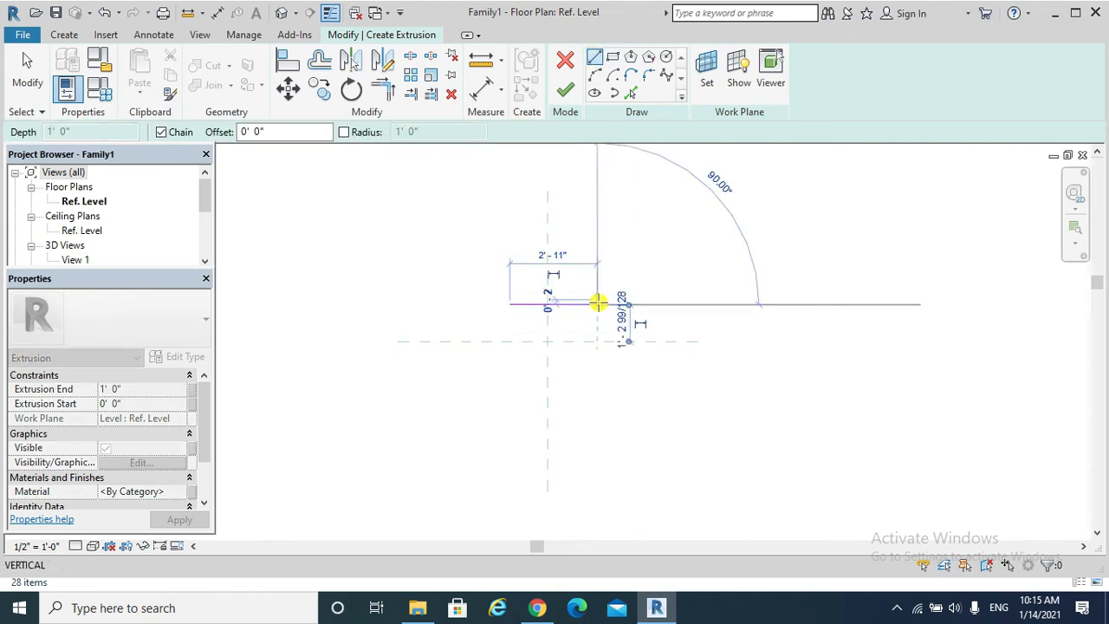
click(597, 384)
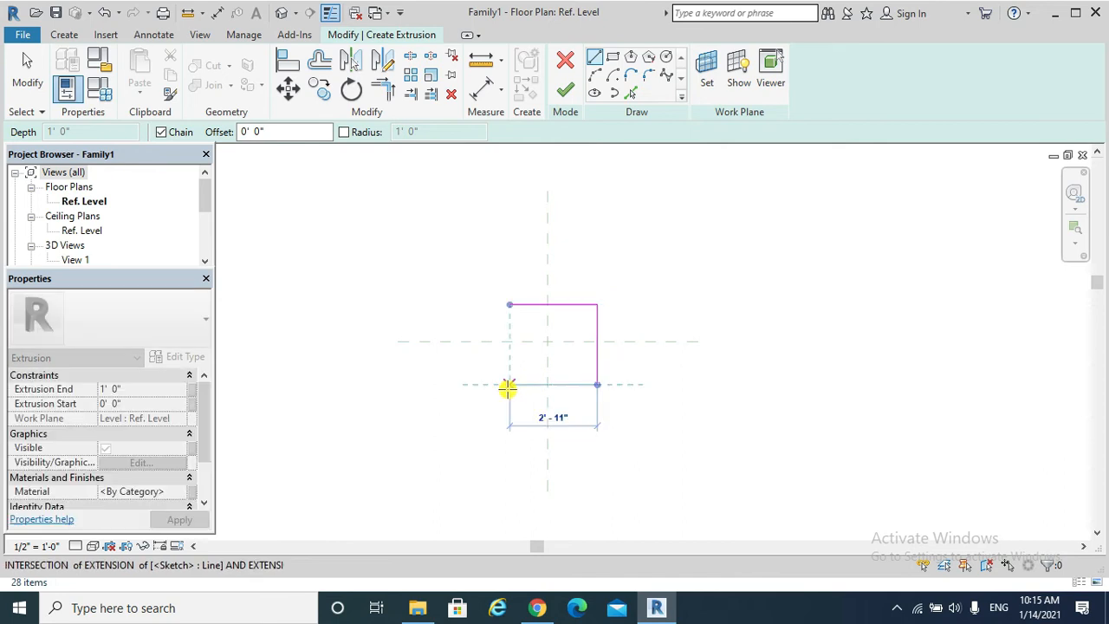
click(510, 384)
click(509, 305)
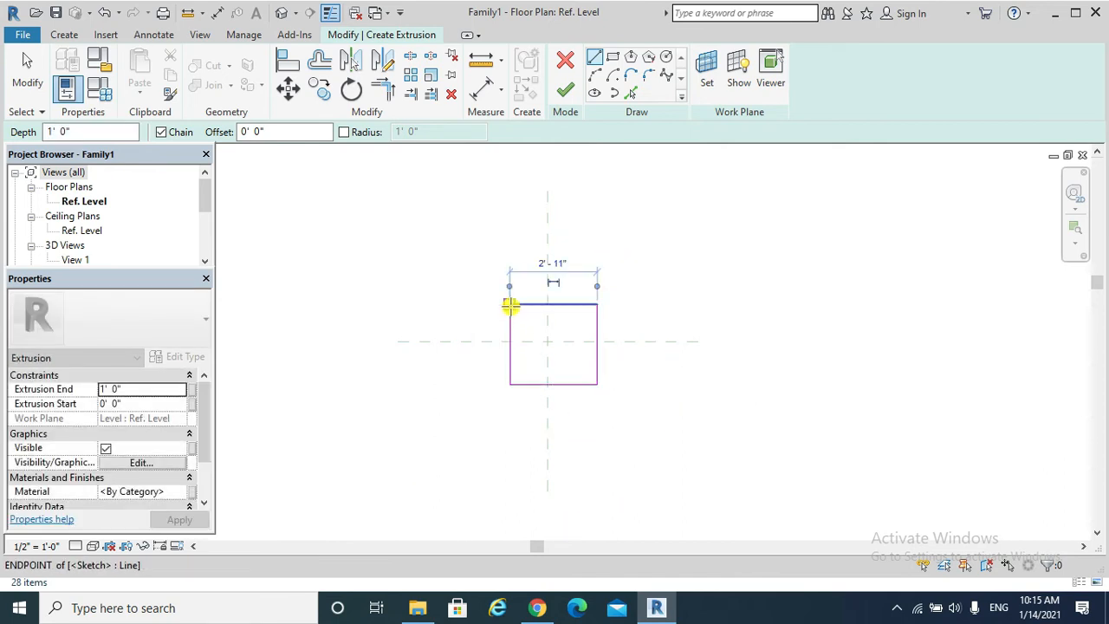
Draw an overlapping line about 1'-2" long along the rectangle's upper edge and discard the extrusion sketch.
click(535, 304)
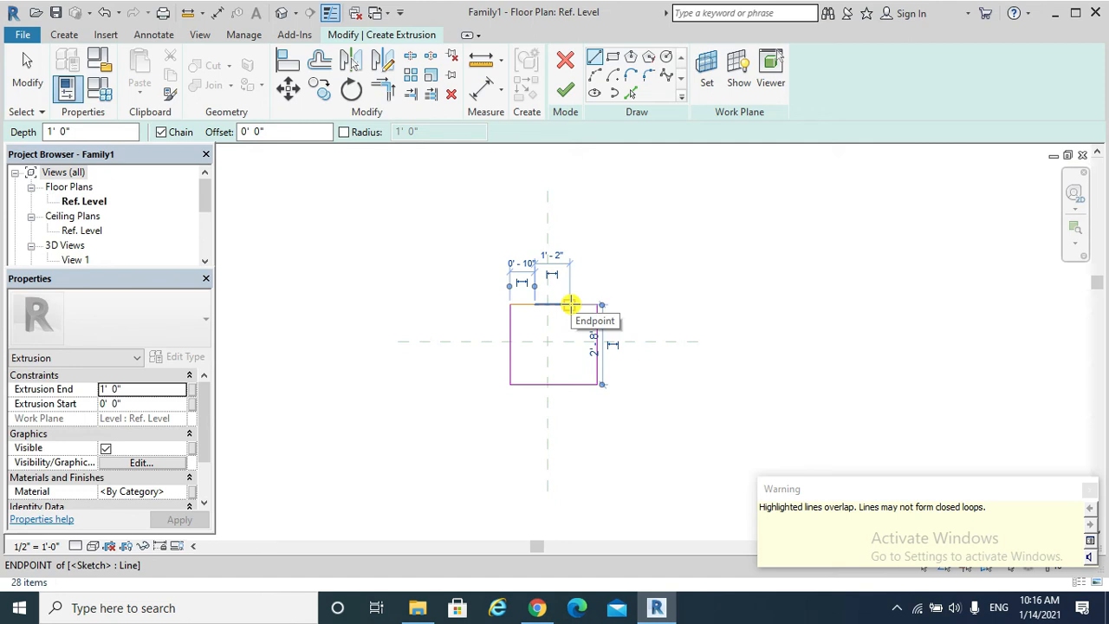
click(571, 305)
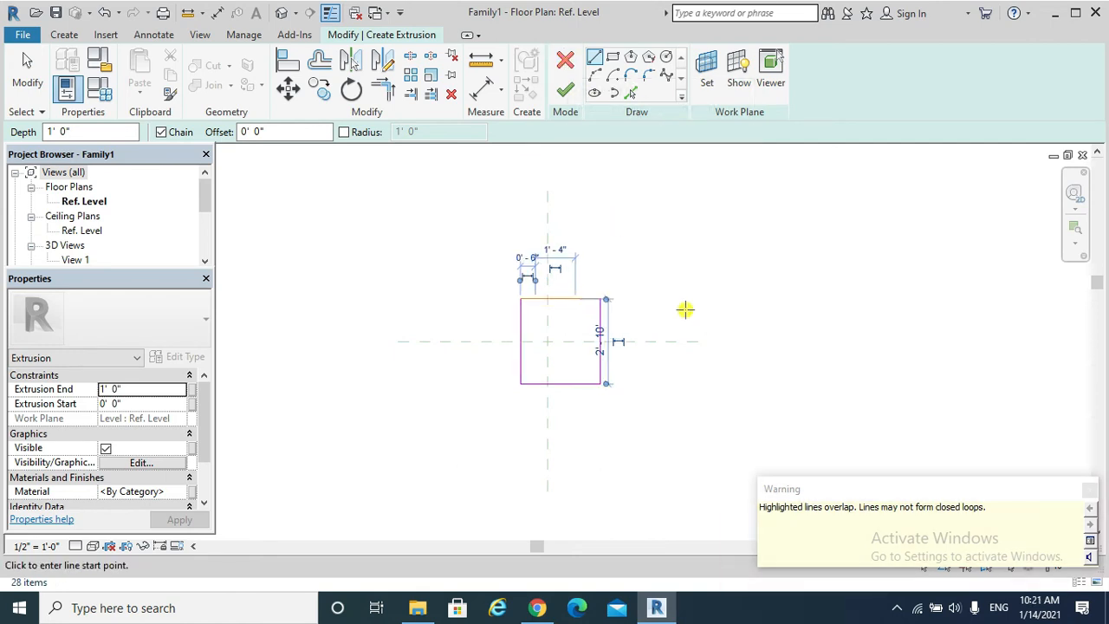
click(564, 66)
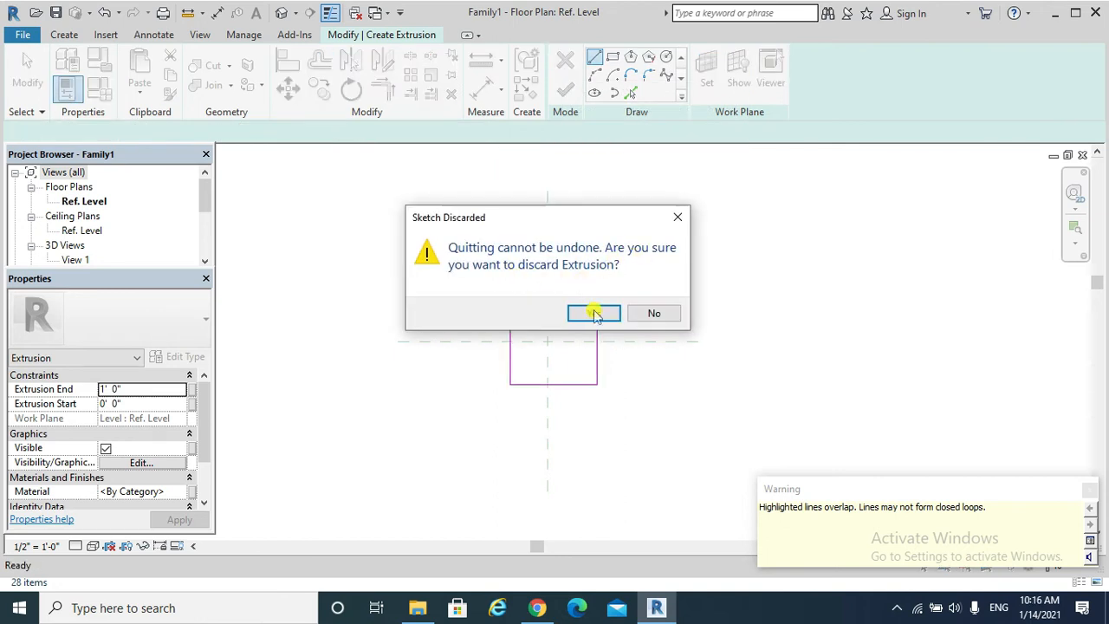
click(595, 314)
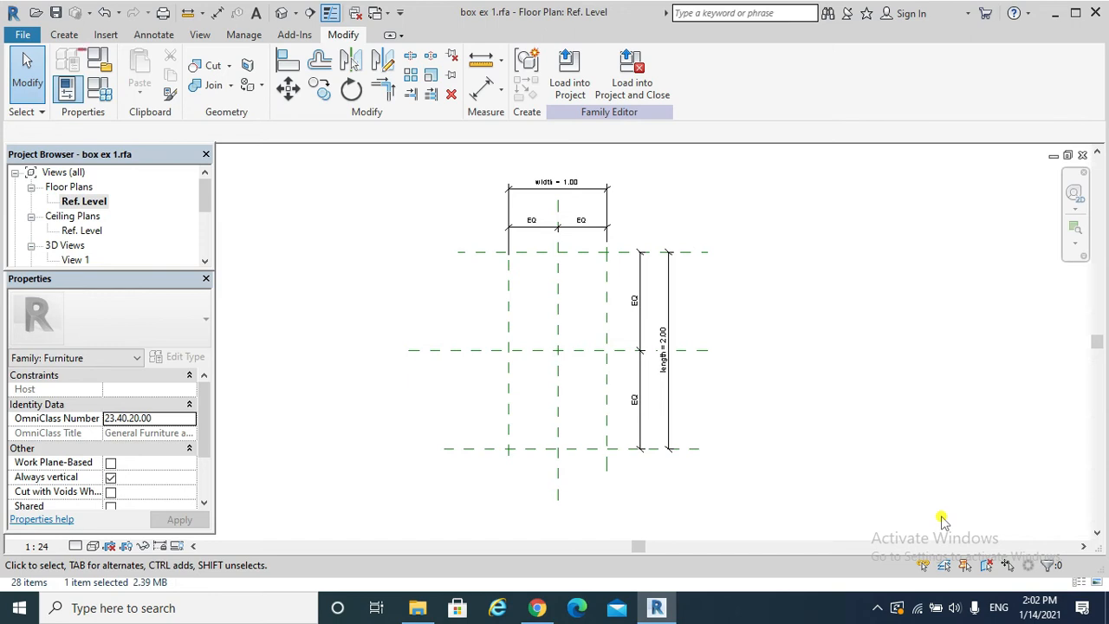
In box ex 1.rfa, start an extrusion and sketch a rectangle between opposite corner intersections of the outer reference planes.
click(65, 35)
click(154, 78)
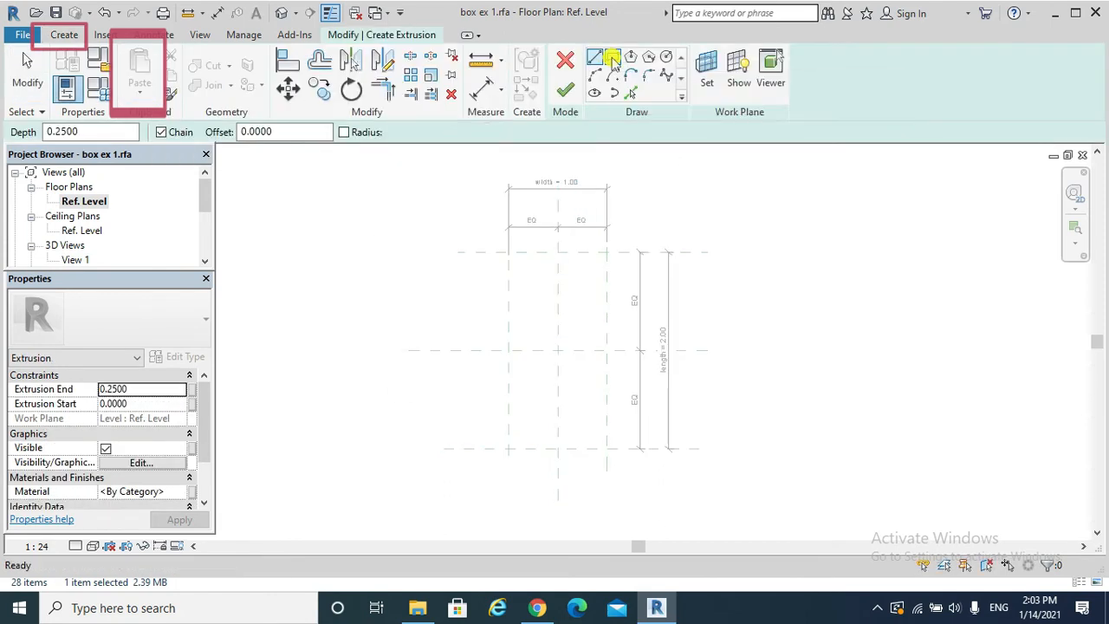
click(612, 56)
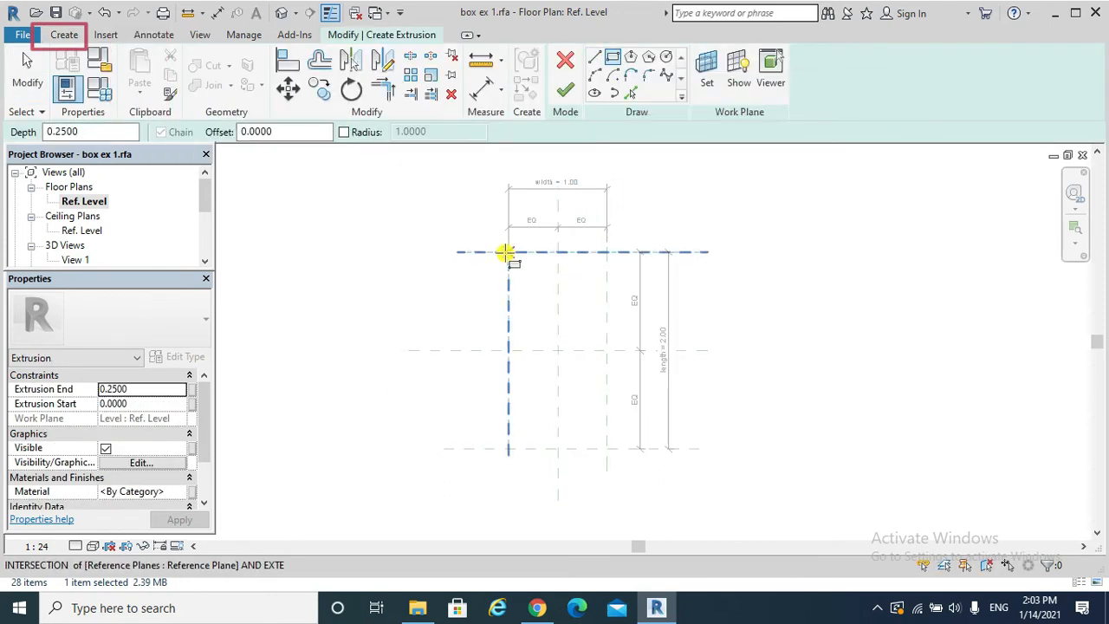
click(507, 252)
click(607, 449)
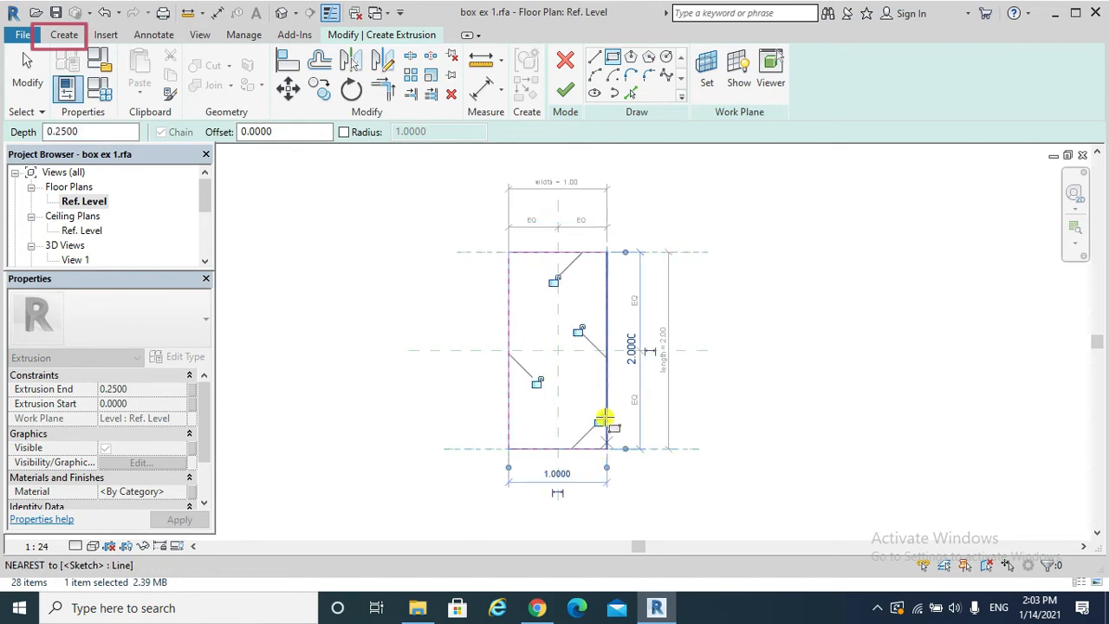
key(Escape)
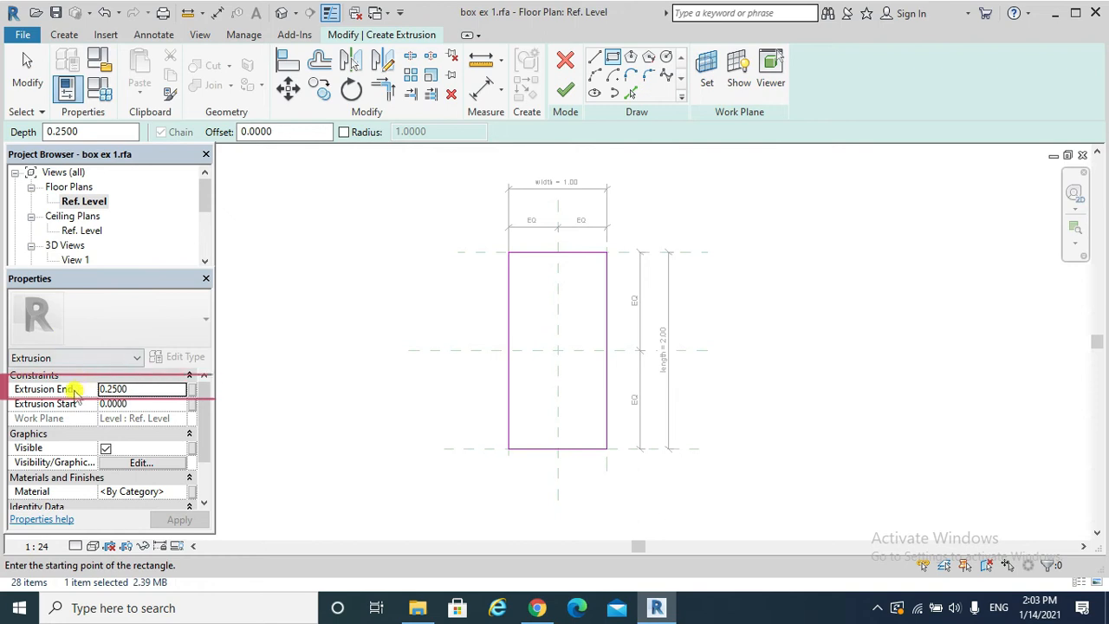
Associate the extrusion end with the height family parameter and finish the extrusion.
click(195, 391)
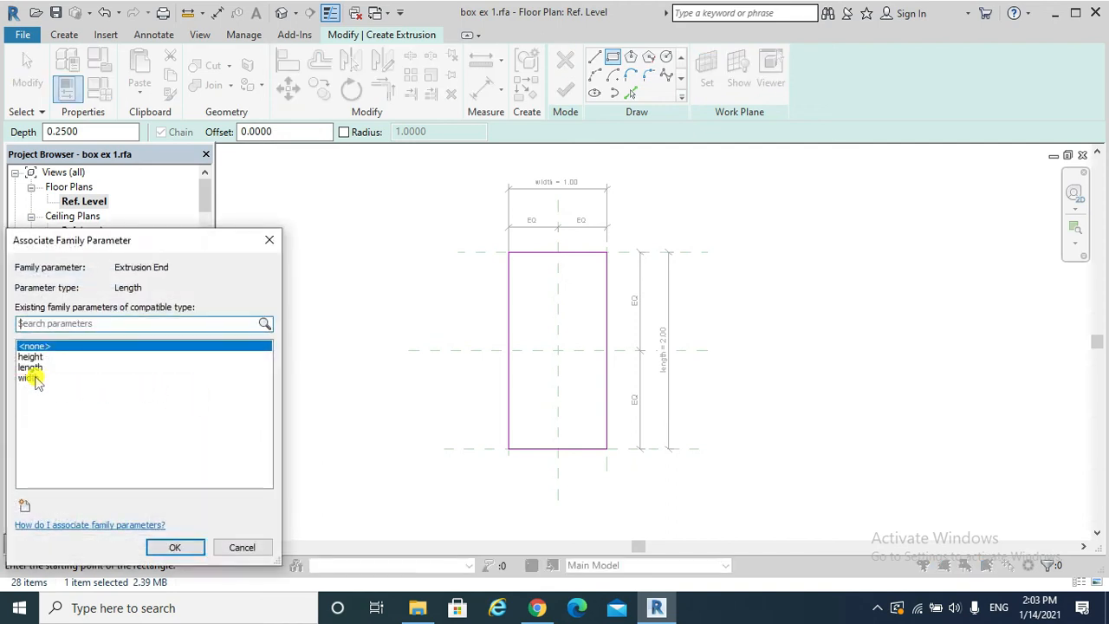
click(39, 357)
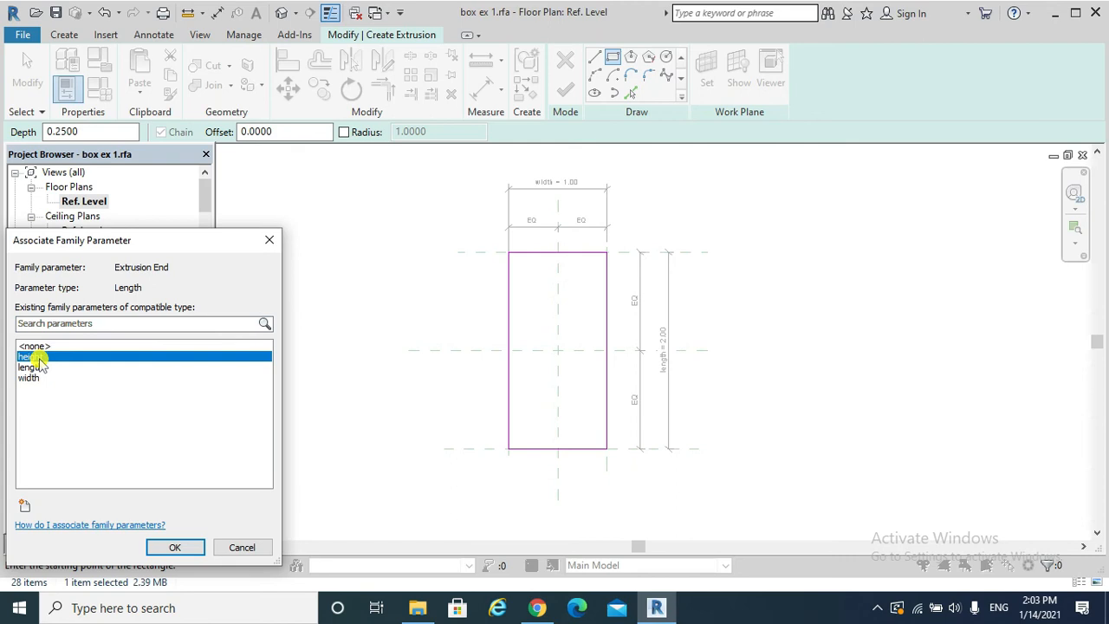
click(178, 547)
click(106, 404)
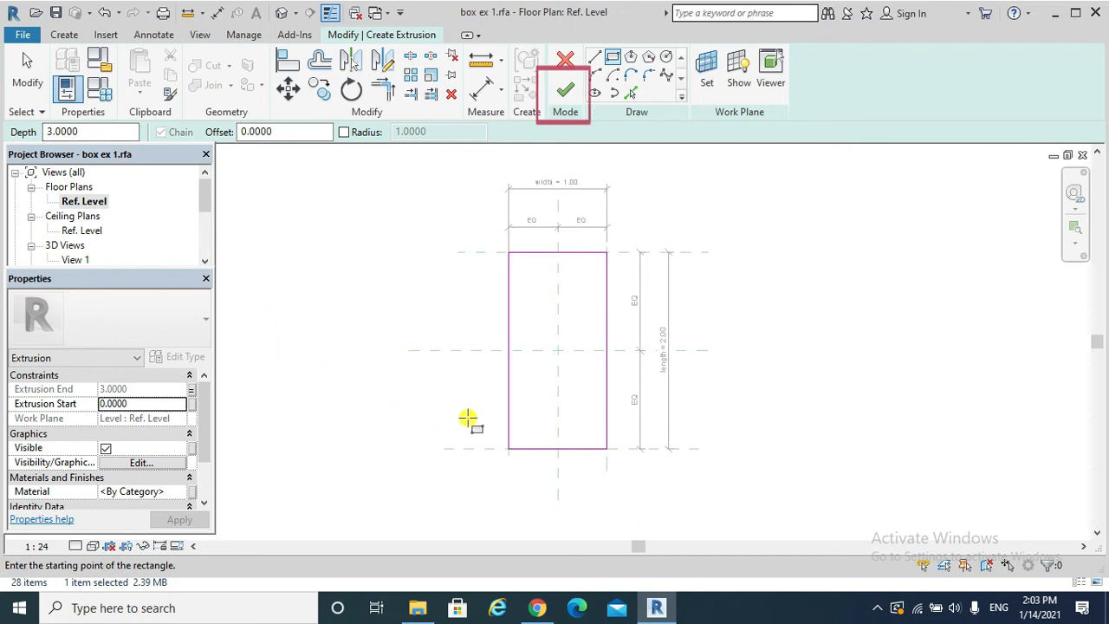
click(567, 93)
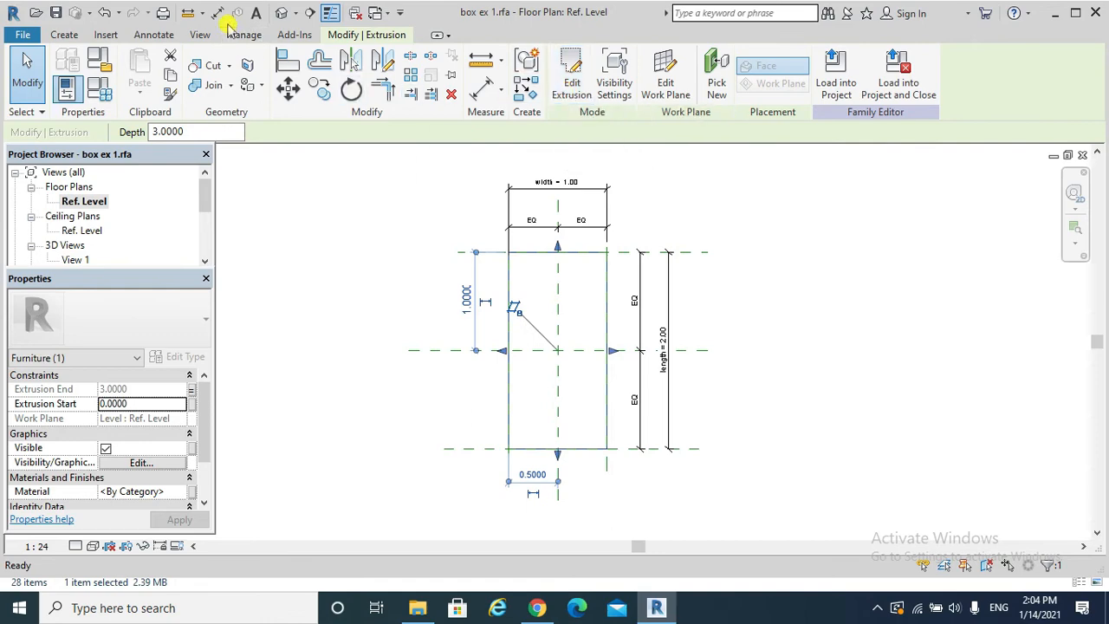
Create two new types of the box family named ex1 box and ex2 box.
click(279, 13)
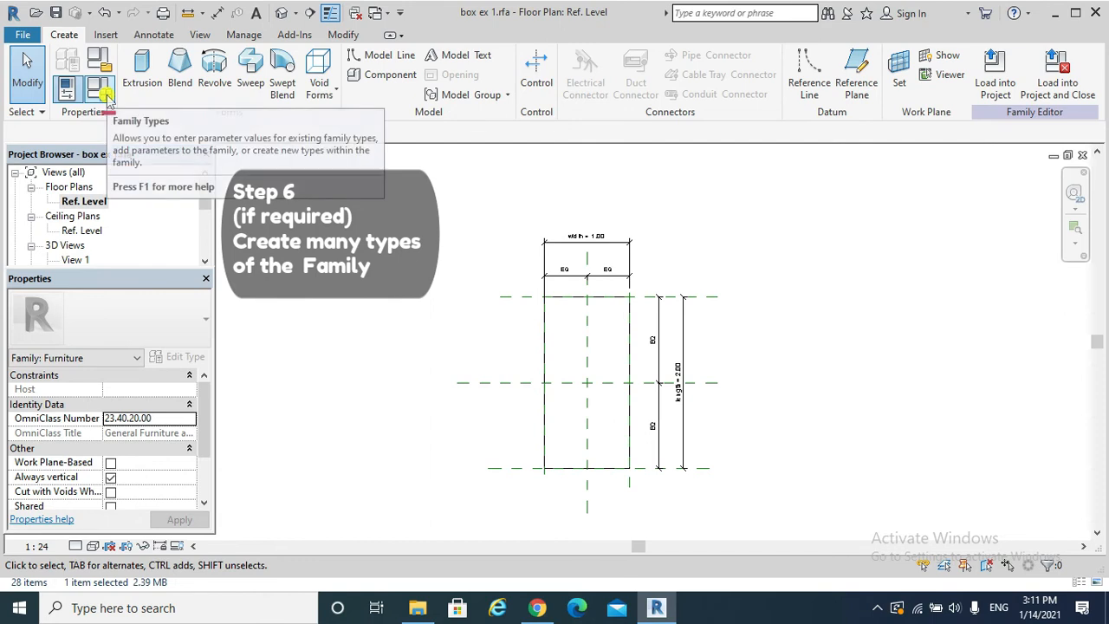
click(104, 93)
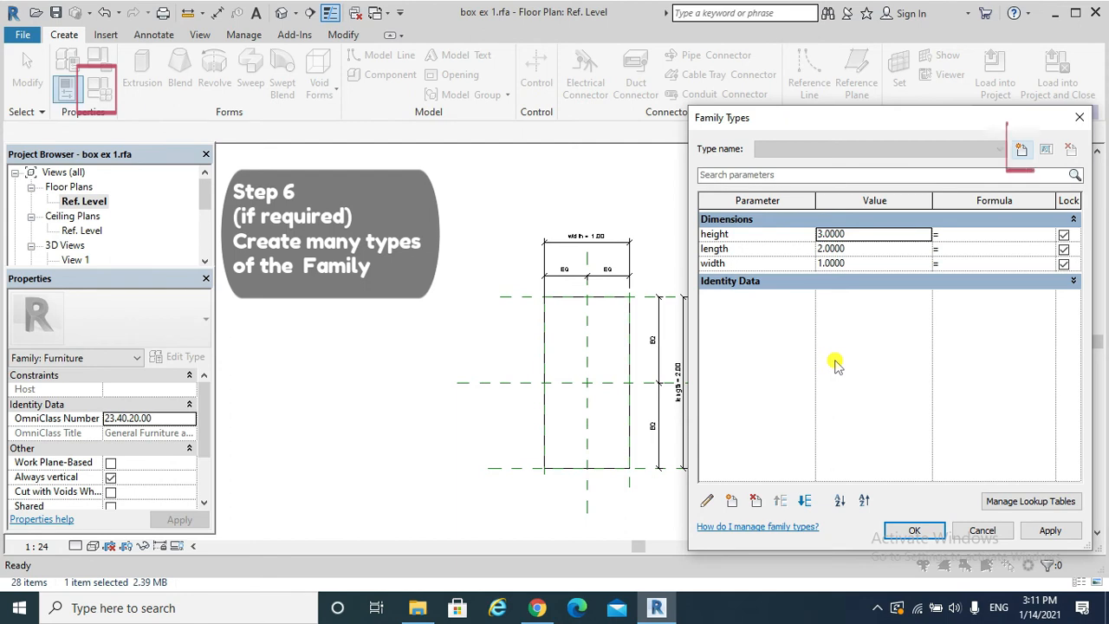
click(1022, 153)
drag(884, 320, 809, 322)
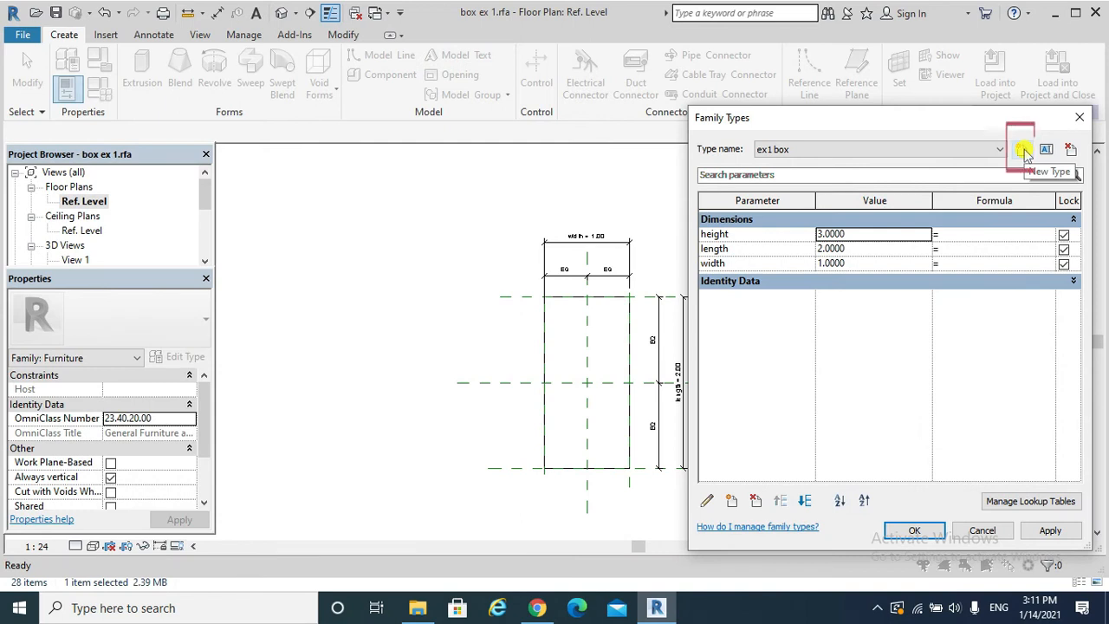
click(1023, 152)
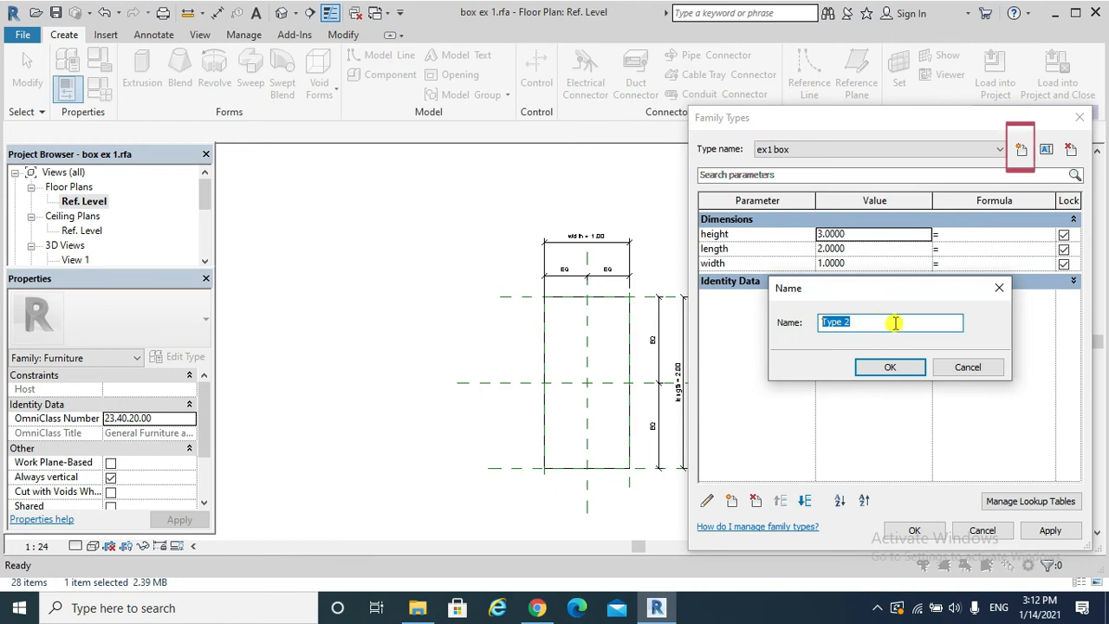
text(ex2 box)
click(916, 366)
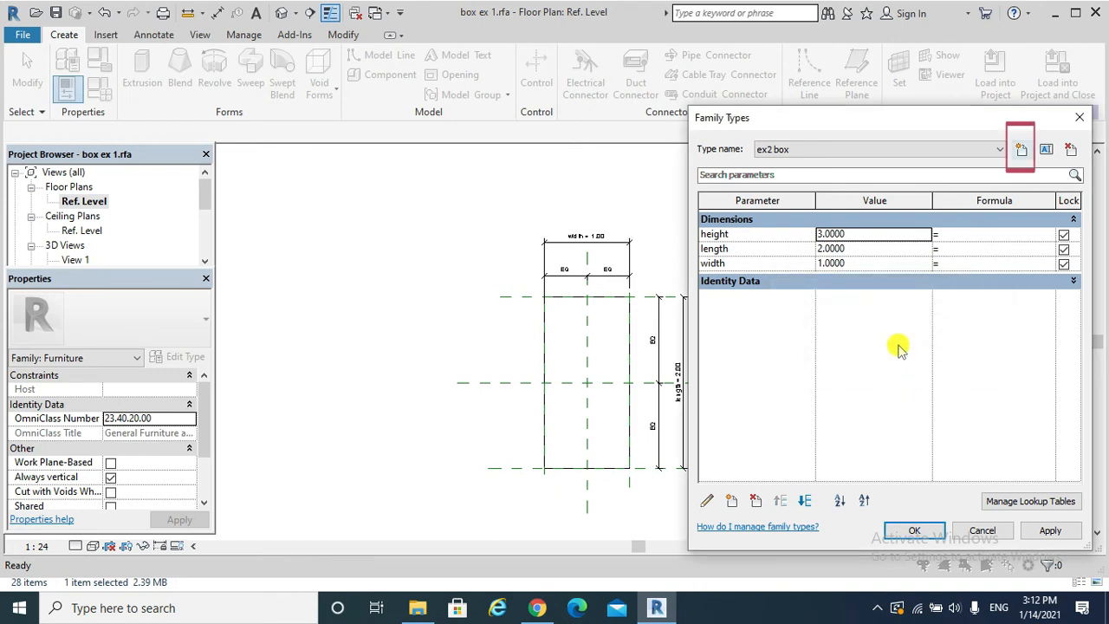
Set the ex2 box type's height to 6, length to 4 and width to 2, and apply the values to the family.
click(854, 152)
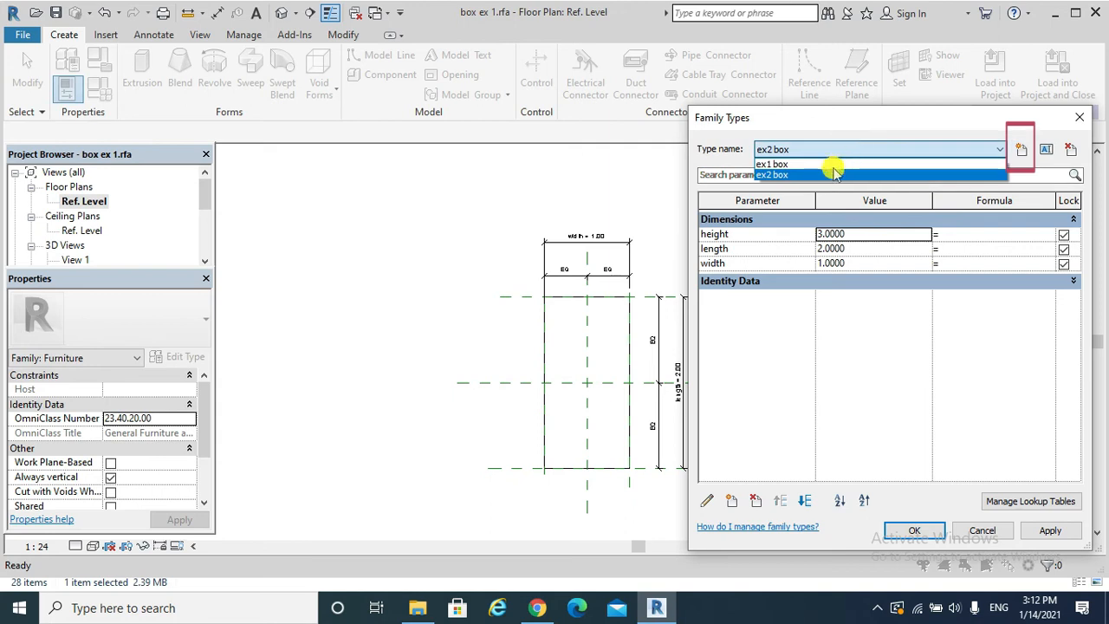
click(779, 164)
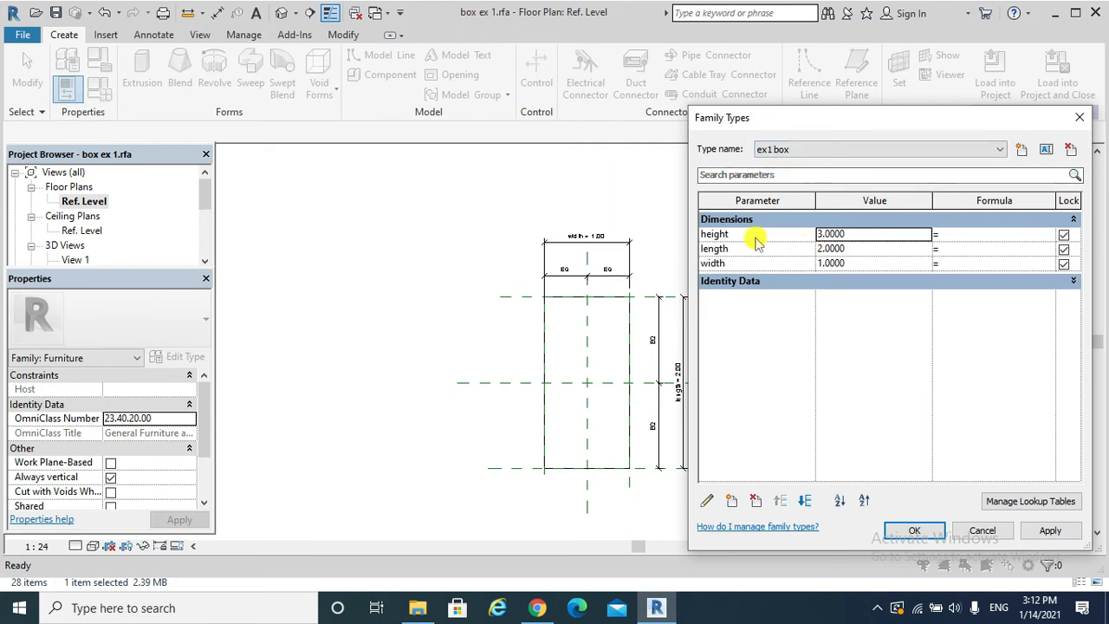
click(795, 152)
click(803, 176)
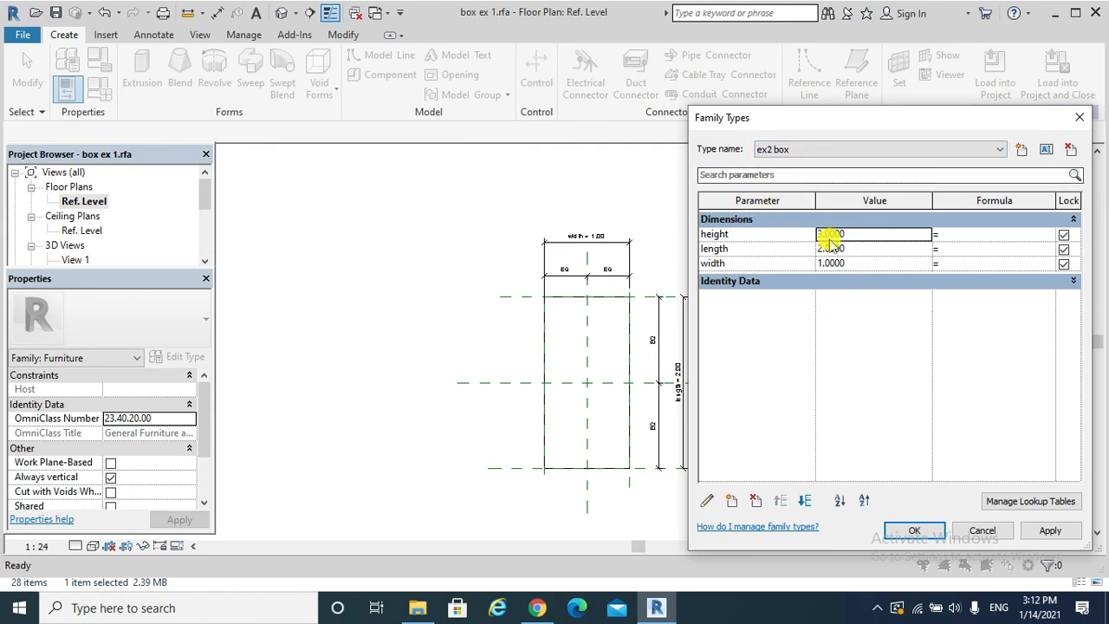
click(856, 235)
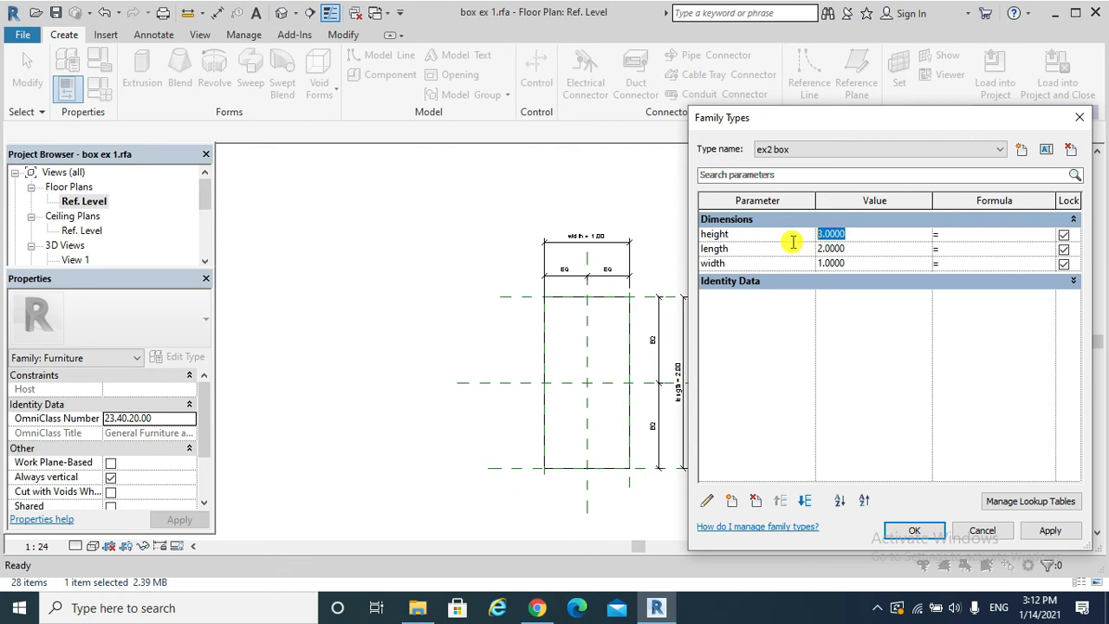
text(6)
key(Tab)
text(4)
key(Tab)
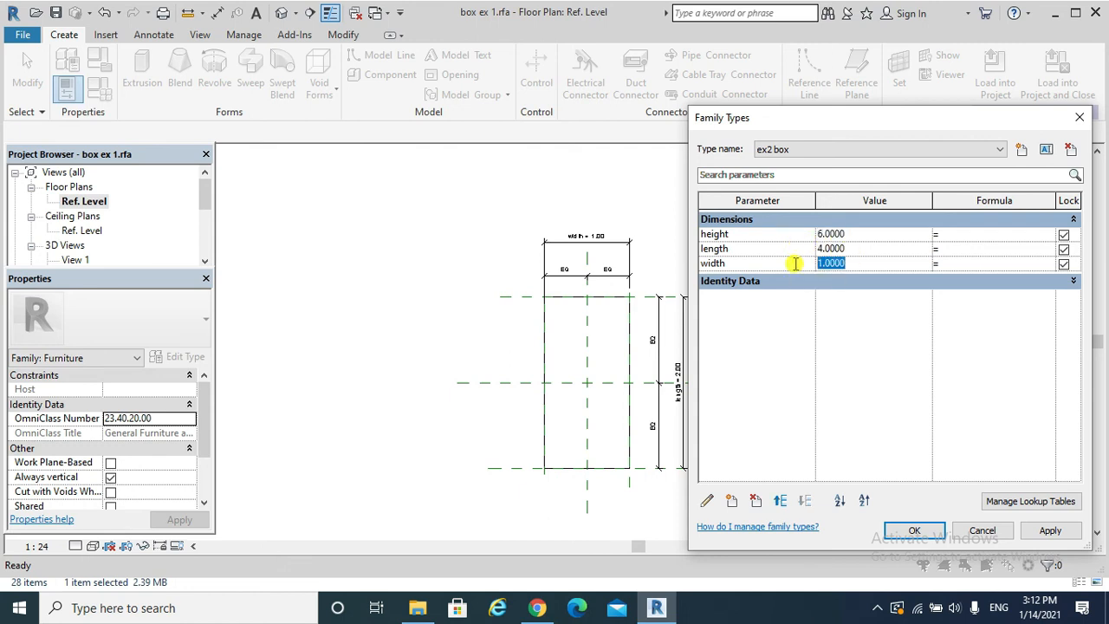
click(1050, 530)
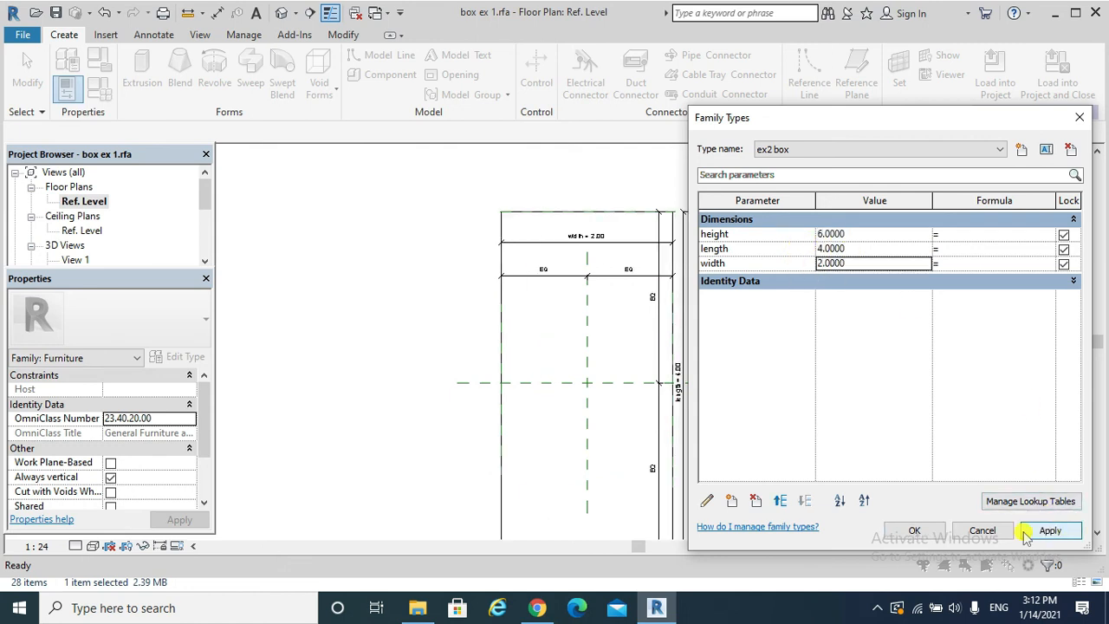
click(917, 532)
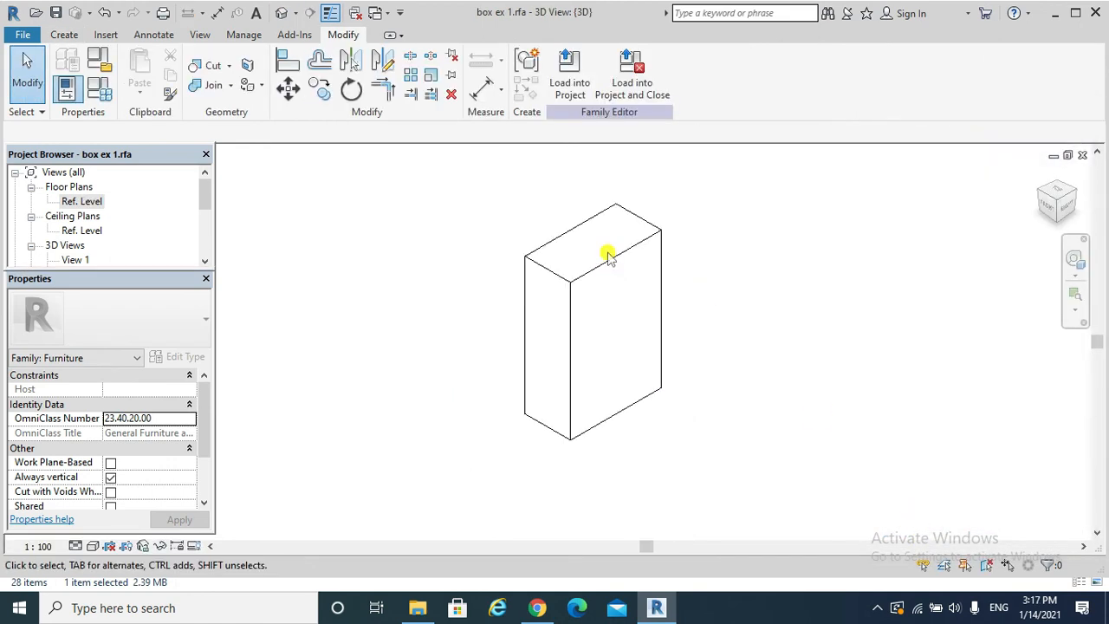
Apply the ex1 box type to the extruded box in the 3D view.
click(611, 260)
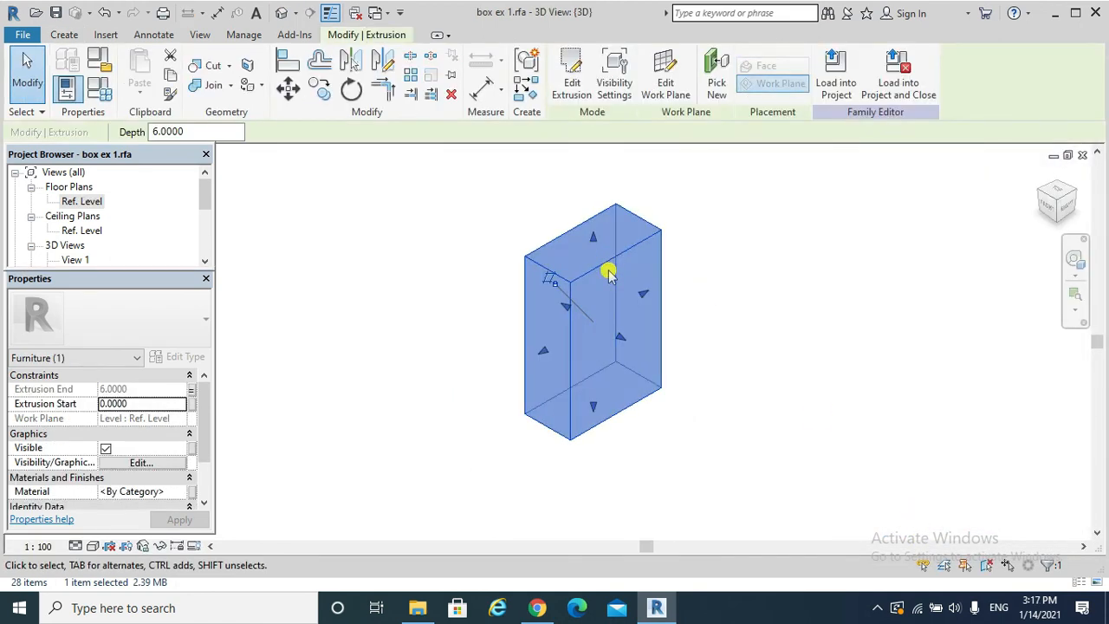
click(99, 90)
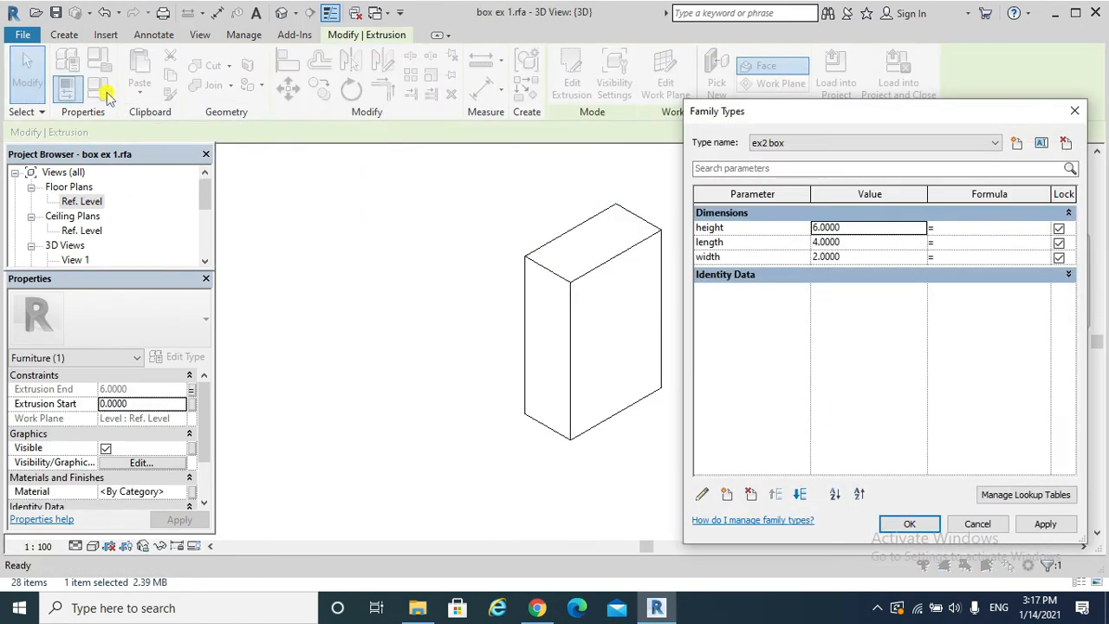
click(837, 144)
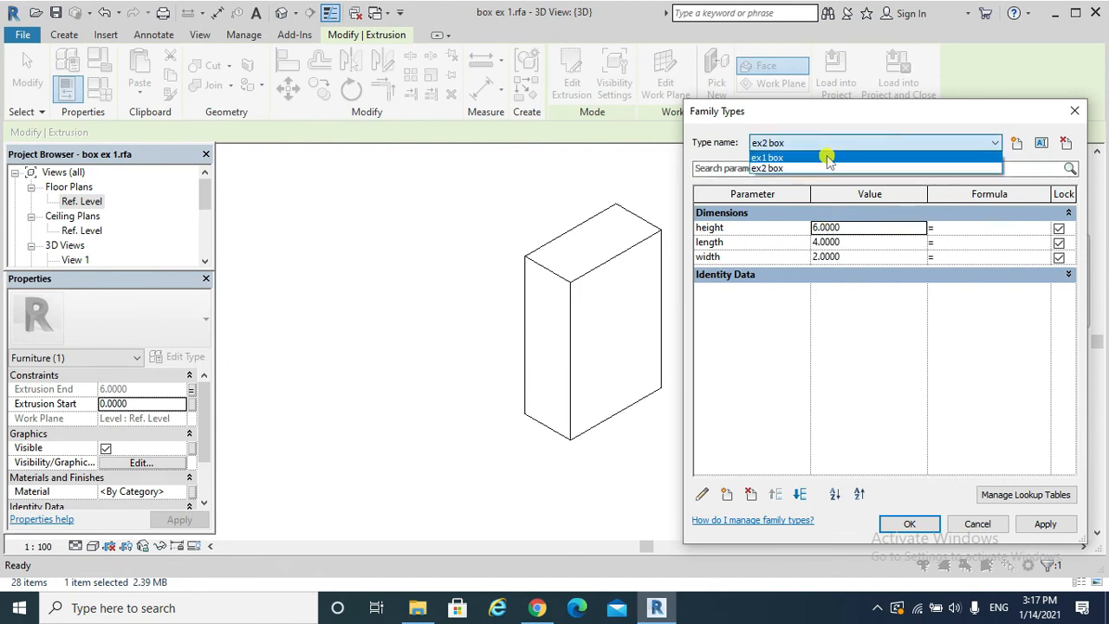
click(828, 158)
click(1040, 524)
click(911, 525)
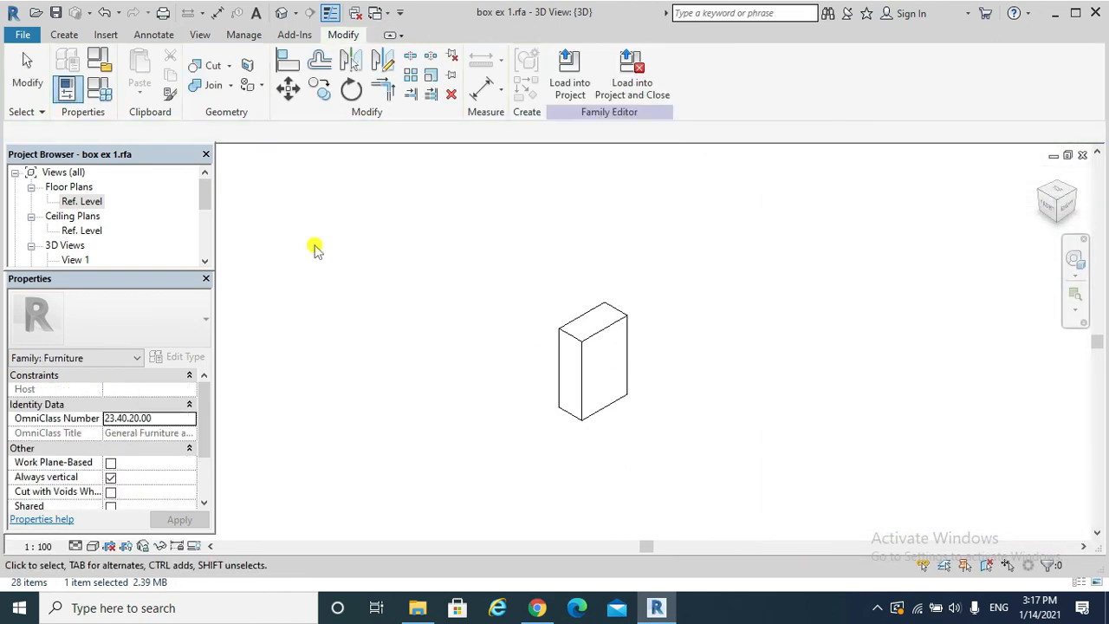
Switch the extruded box back to the ex2 box type and apply it.
click(572, 340)
click(100, 93)
click(893, 143)
click(829, 166)
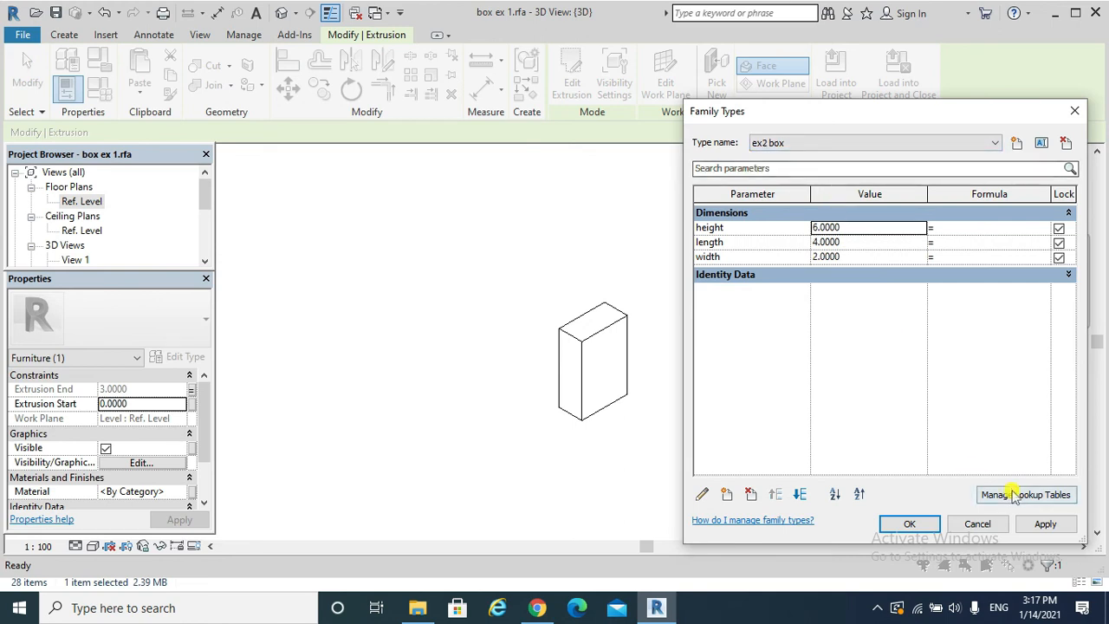
click(1044, 525)
click(910, 524)
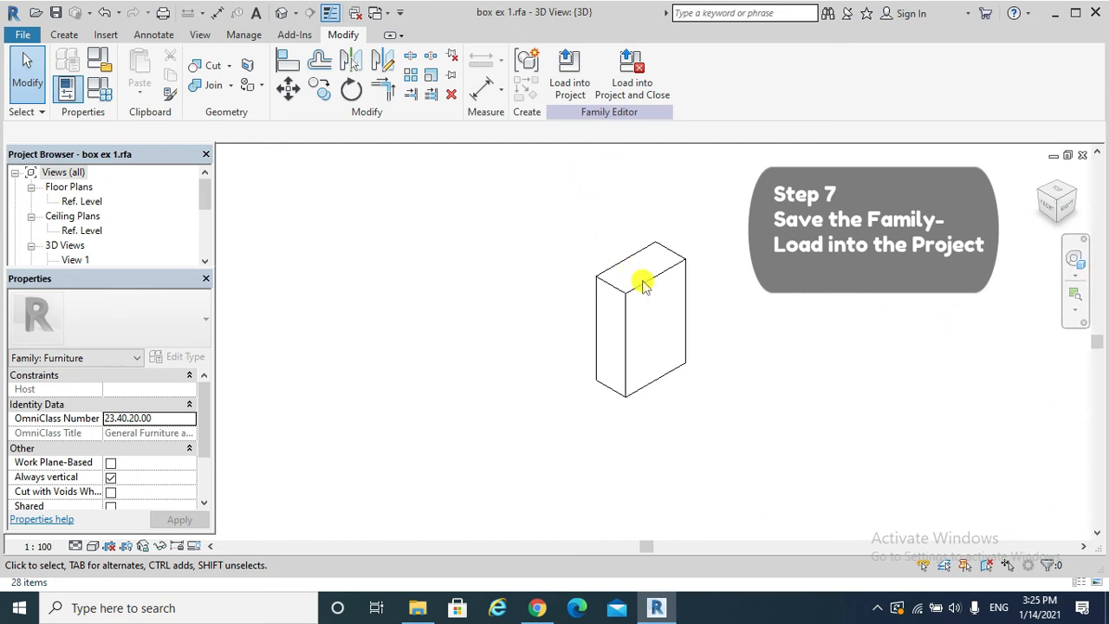
Load the box family into the project, overwriting the existing version, and place it as a component.
click(24, 36)
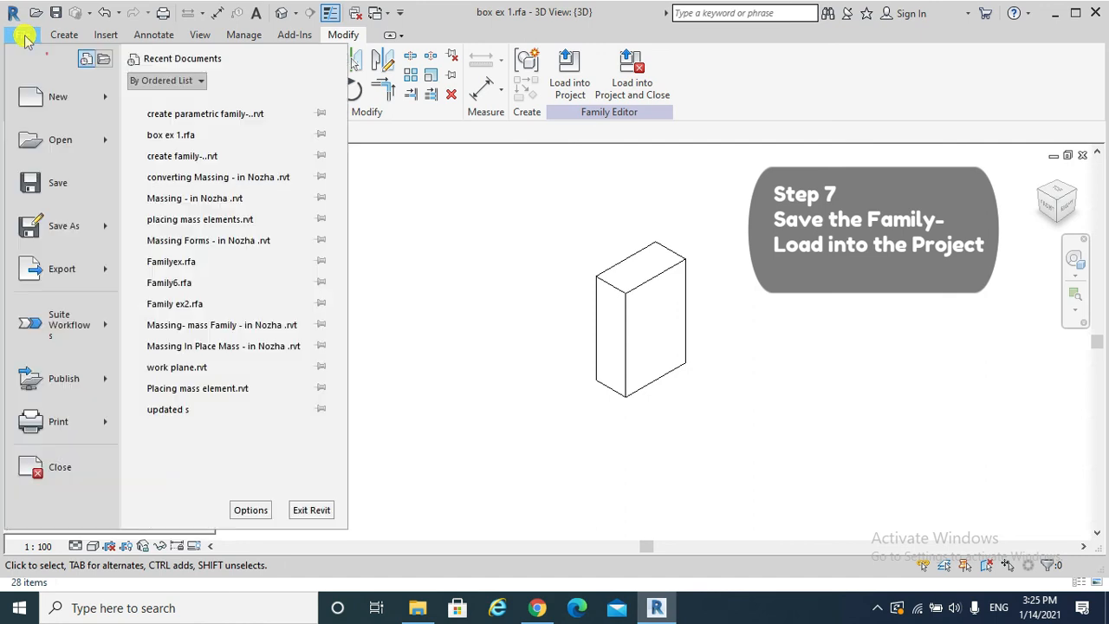
mouse_move(64, 234)
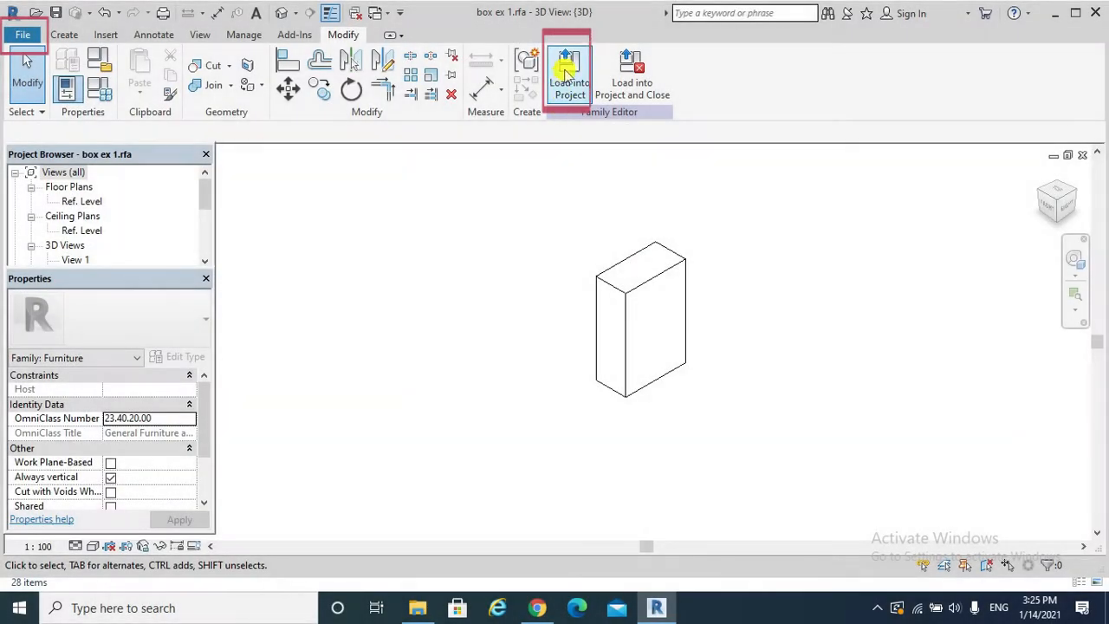
click(568, 87)
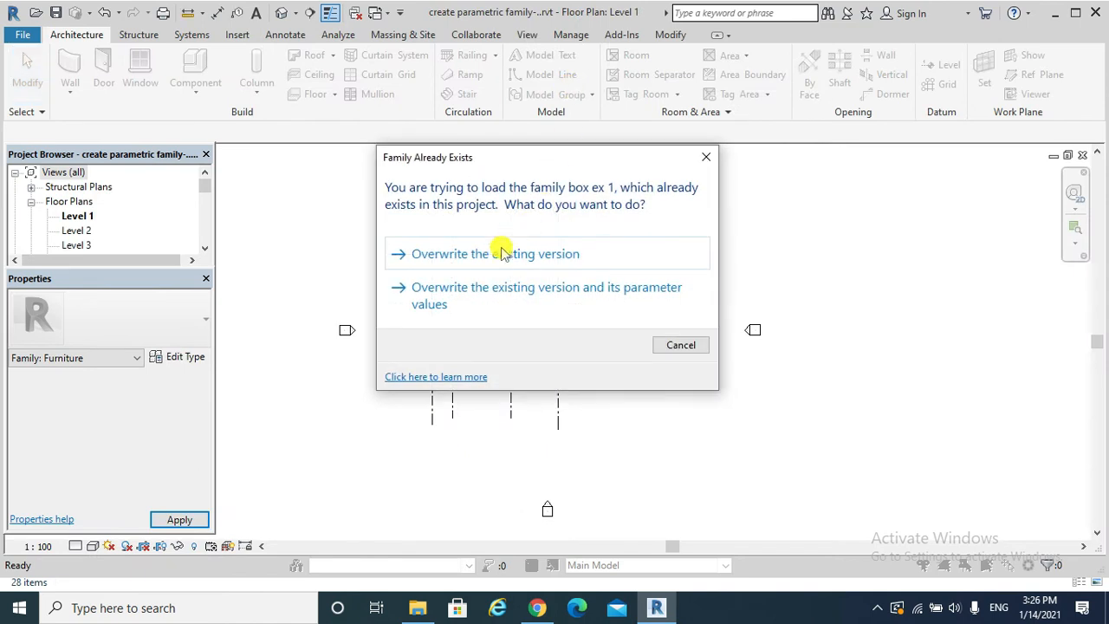
click(492, 253)
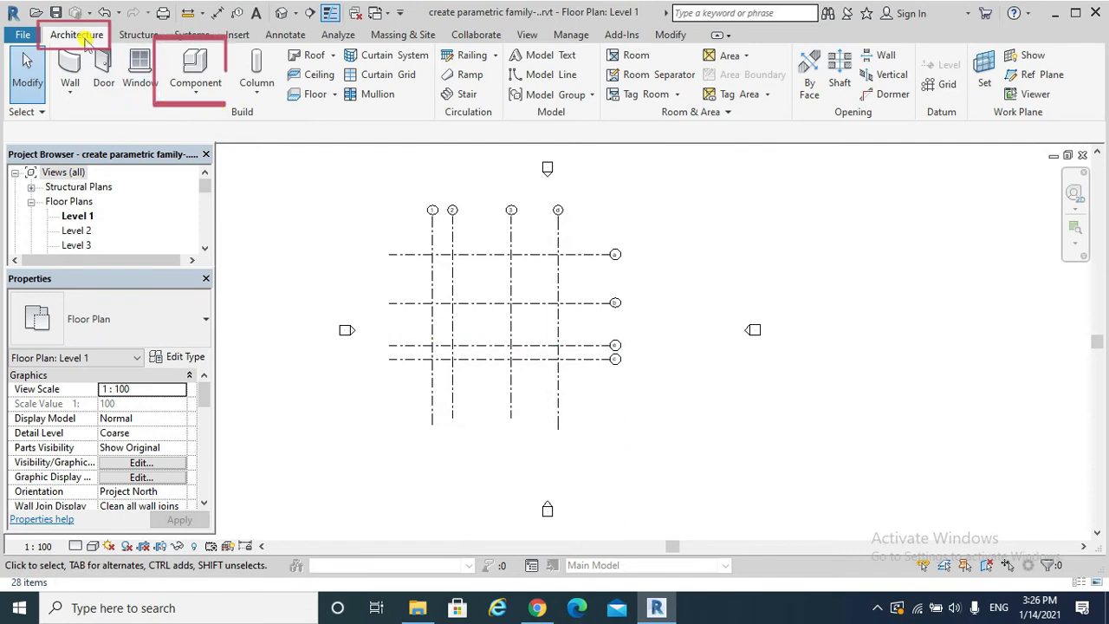
click(186, 89)
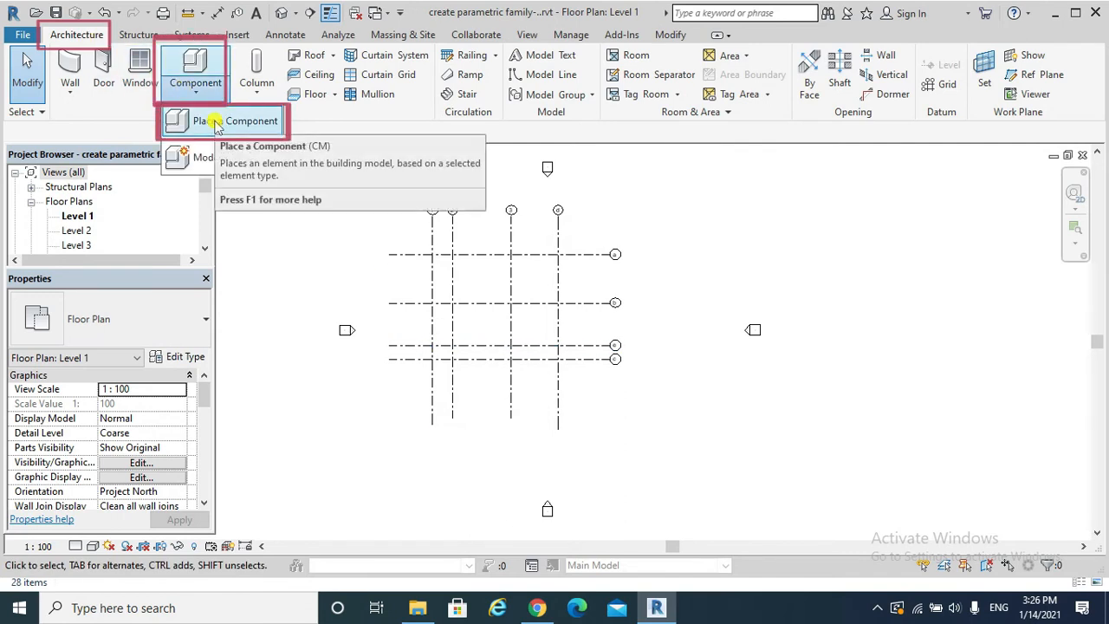
click(215, 121)
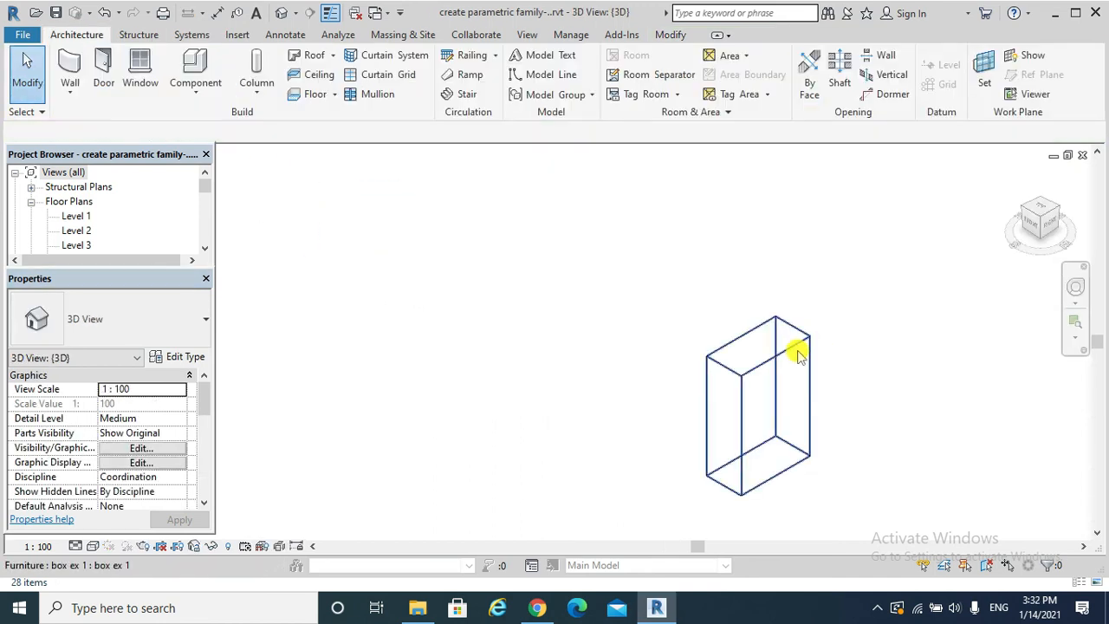
Change the placed box's type to ex2 box in its type properties.
click(799, 356)
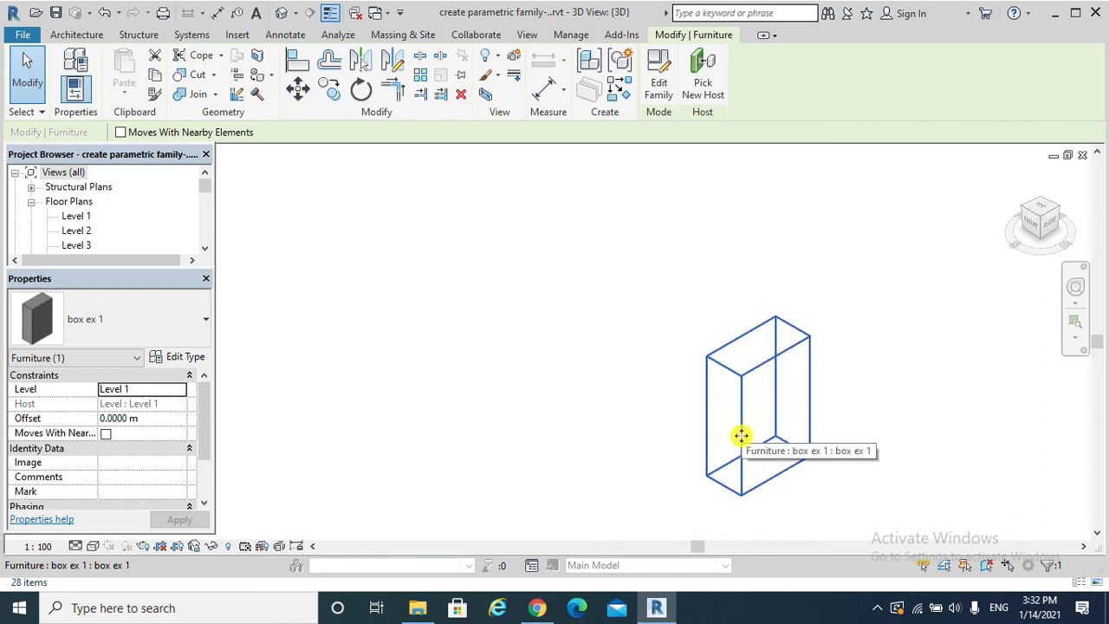
click(178, 357)
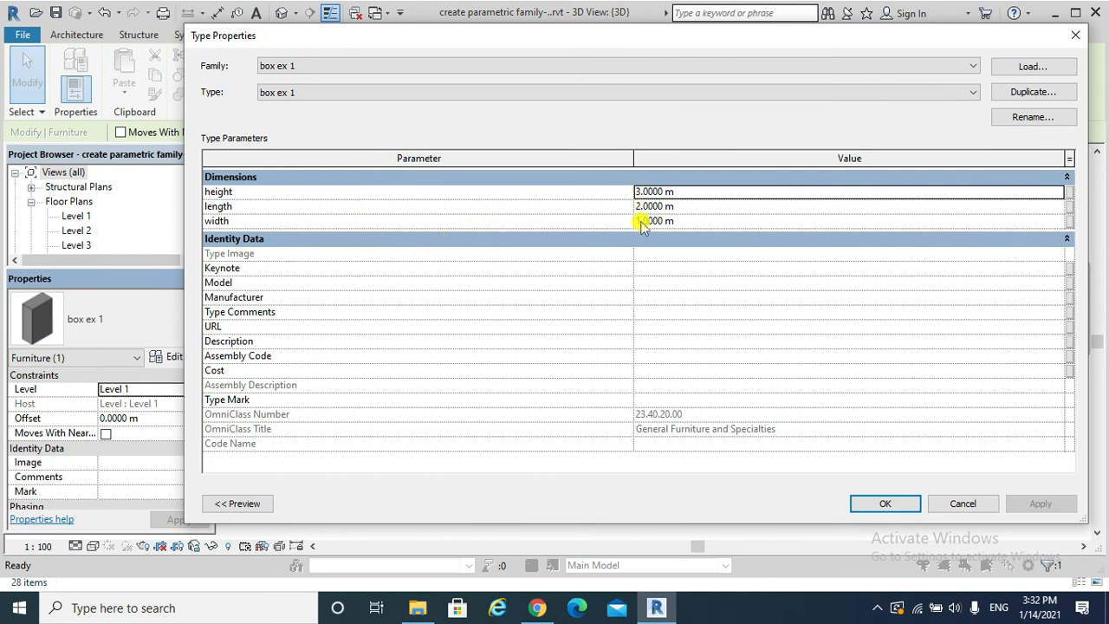
click(579, 95)
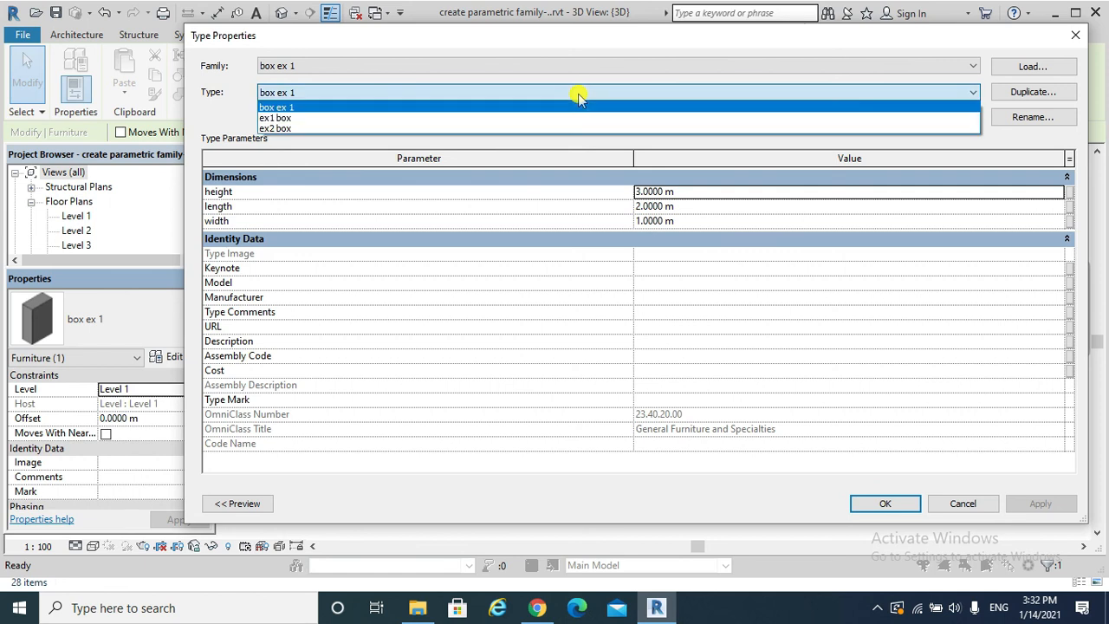
click(359, 130)
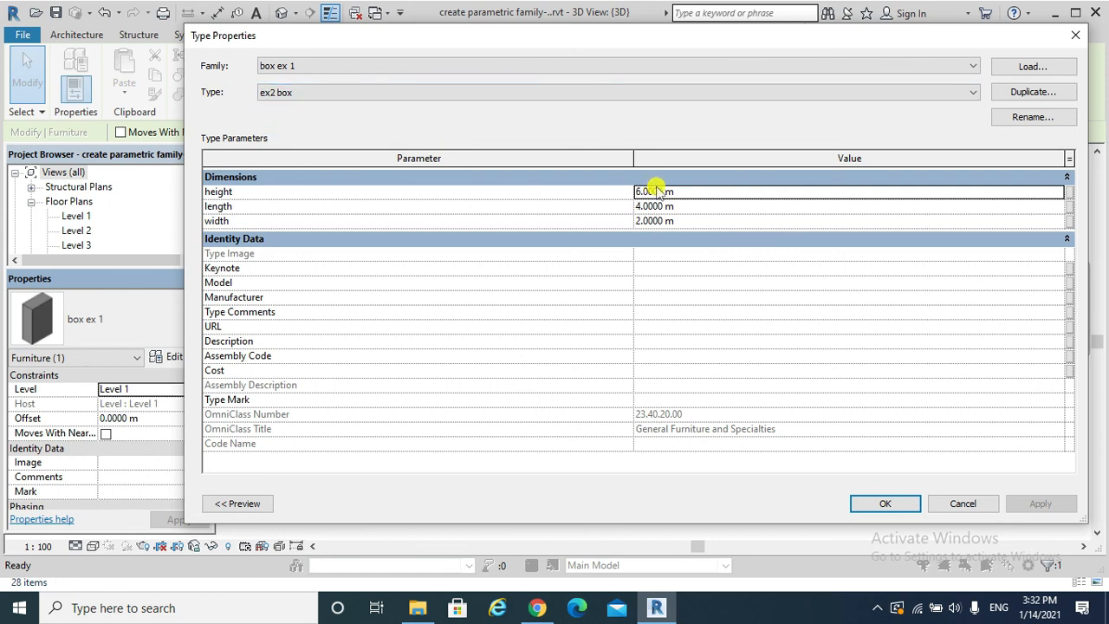